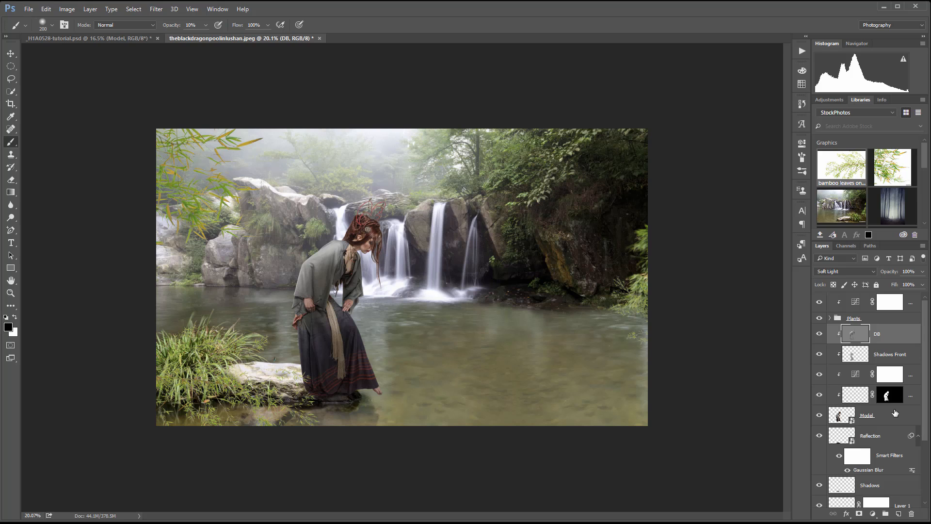
# Group the layers from DB down through Shadows and name the group Model
pyautogui.keyDown('shift'); pyautogui.click(895, 413); pyautogui.keyUp('shift')
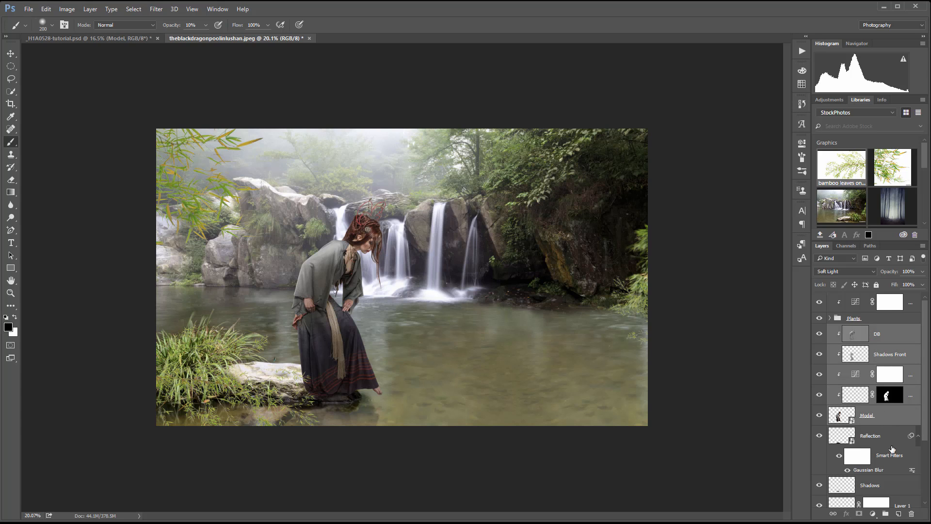
pyautogui.keyDown('shift'); pyautogui.click(886, 436); pyautogui.keyUp('shift')
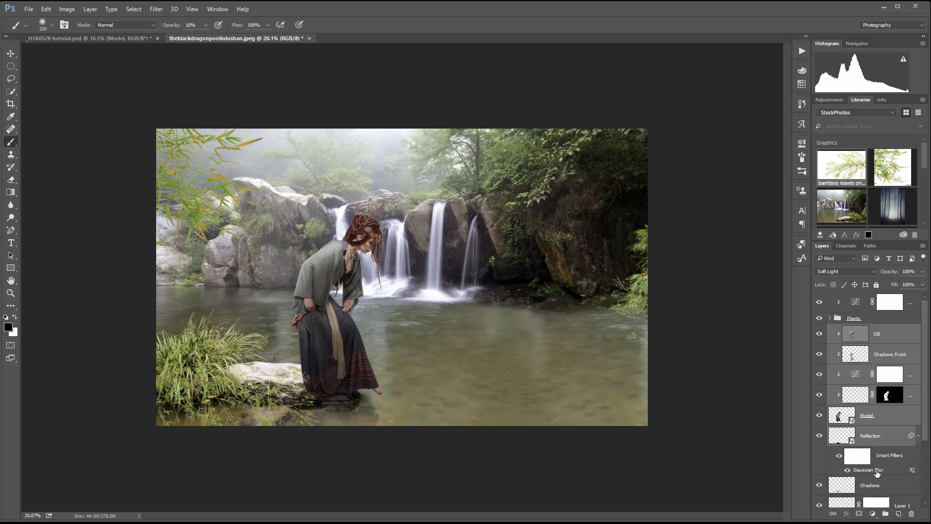
pyautogui.keyDown('shift'); pyautogui.click(879, 487); pyautogui.keyUp('shift')
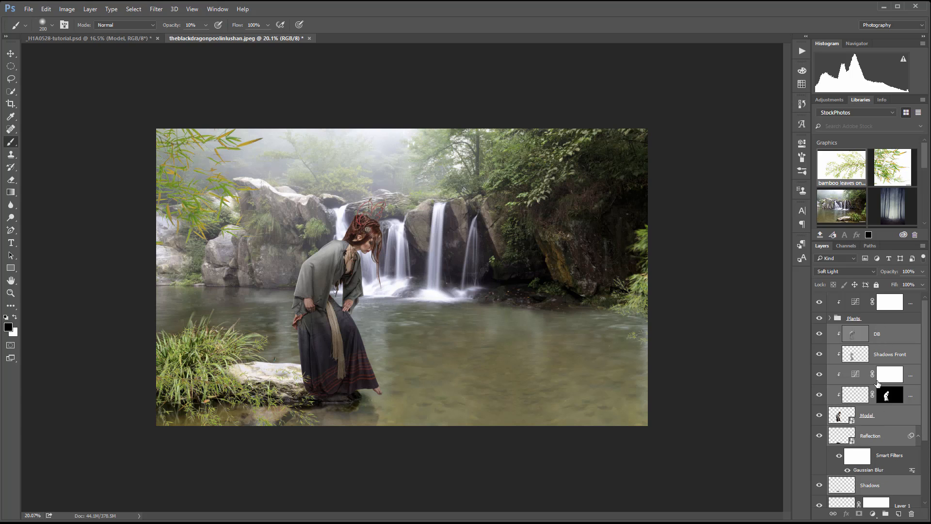
pyautogui.hotkey('ctrl', 'g')
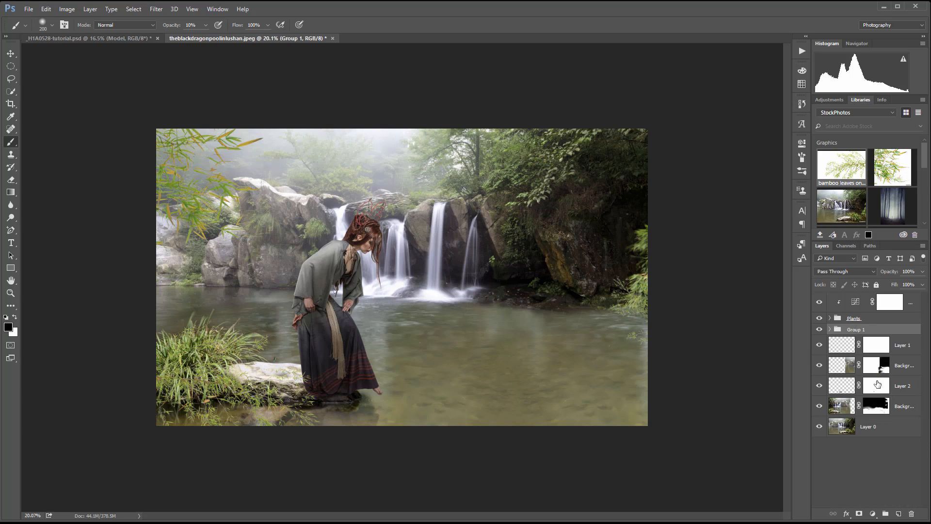
pyautogui.doubleClick(859, 330)
pyautogui.write('Model')
pyautogui.press('Return')
# Group the layers from Layer 1 down through Layer 0 and name the group Backdrop
pyautogui.click(819, 346)
pyautogui.click(820, 407)
pyautogui.click(819, 408)
pyautogui.click(838, 345)
pyautogui.keyDown('shift'); pyautogui.click(861, 425); pyautogui.keyUp('shift')
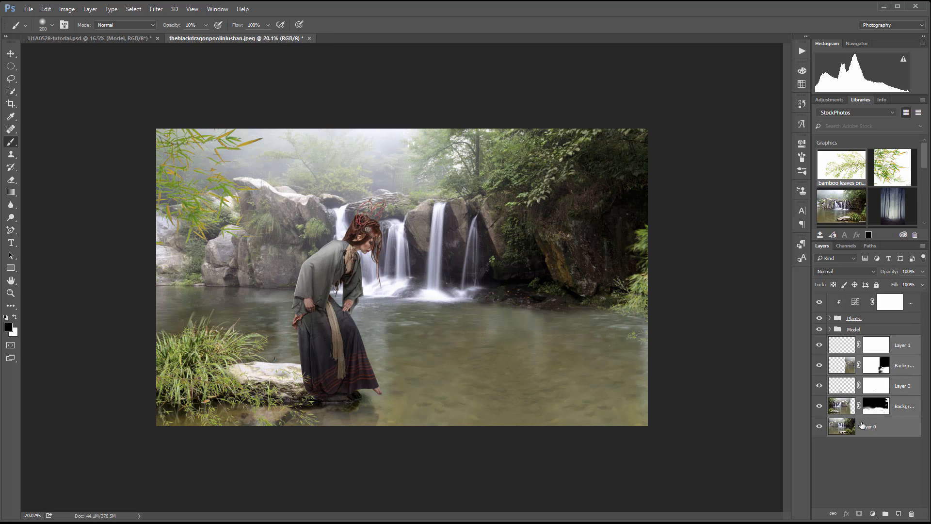
pyautogui.hotkey('ctrl', 'g')
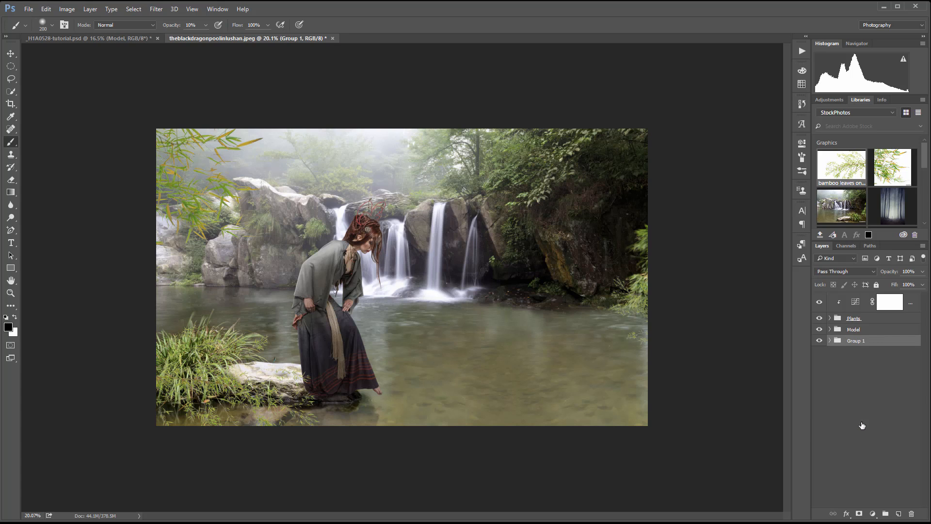
pyautogui.doubleClick(863, 341)
pyautogui.write('Backdrop')
pyautogui.press('Return')
# Check what the Plants, Model and Backdrop groups and the top Curves adjustment contribute by toggling their visibility
pyautogui.click(819, 318)
pyautogui.click(819, 317)
pyautogui.click(819, 330)
pyautogui.click(819, 329)
pyautogui.click(819, 342)
pyautogui.click(819, 341)
pyautogui.click(820, 302)
pyautogui.click(820, 302)
# Add a new layer named Fog directly above the Backdrop group
pyautogui.click(898, 513)
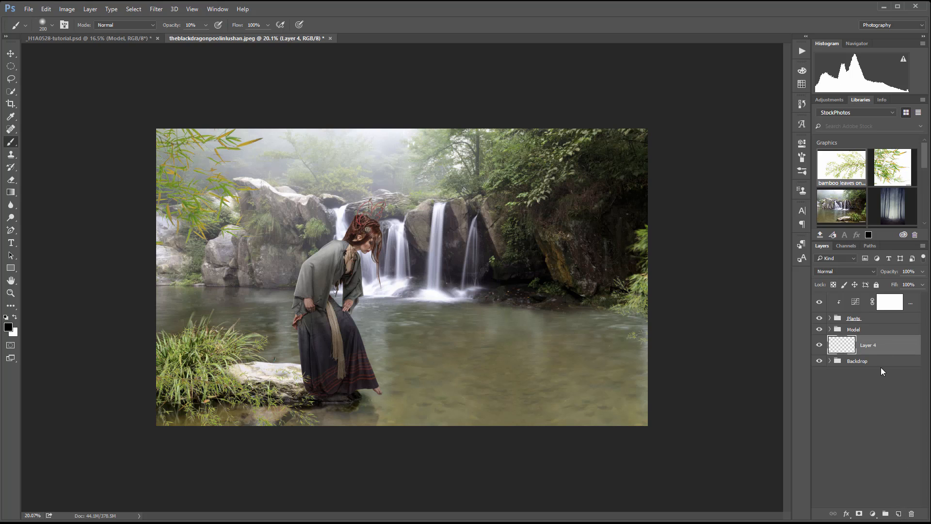
pyautogui.doubleClick(876, 344)
pyautogui.write('Fog')
pyautogui.press('Return')
# Make white the foreground color and choose the 1316 px fog brush, enlarged to 2300 px at 100% opacity
pyautogui.press('x')
pyautogui.rightClick(450, 268)
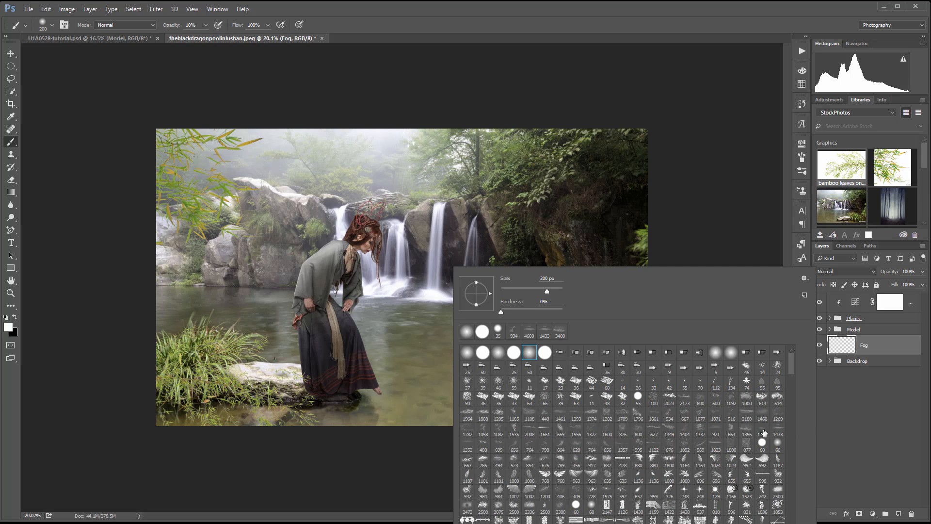
pyautogui.click(763, 432)
pyautogui.click(718, 185)
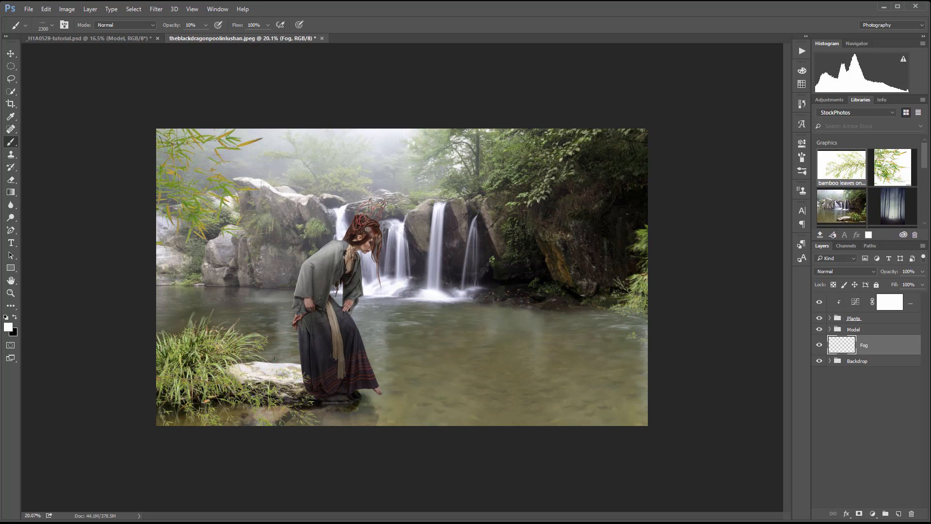
pyautogui.press('0')
# Stamp white fog on the Fog layer along the far shoreline and above the rocks behind the model
pyautogui.moveTo(538, 297); pyautogui.dragTo(527, 302)
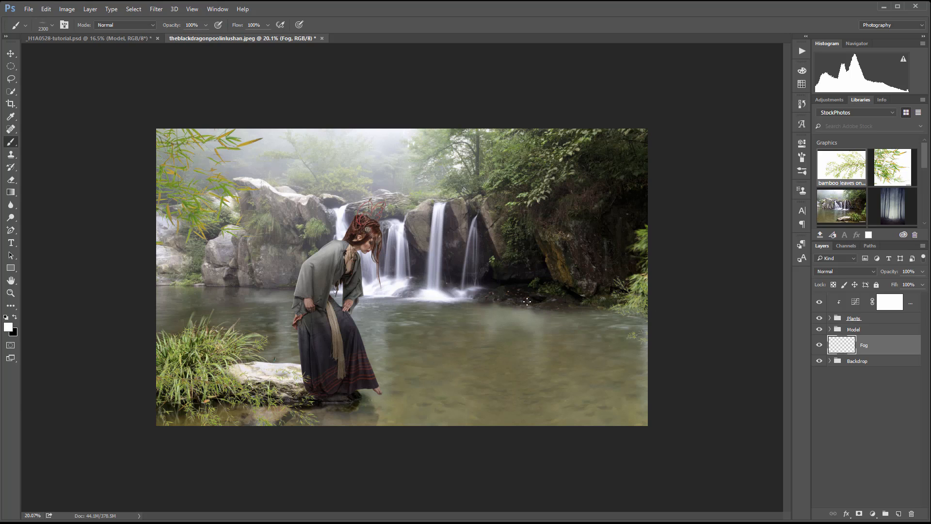
pyautogui.hotkey('ctrl', 'z')
pyautogui.click(578, 297)
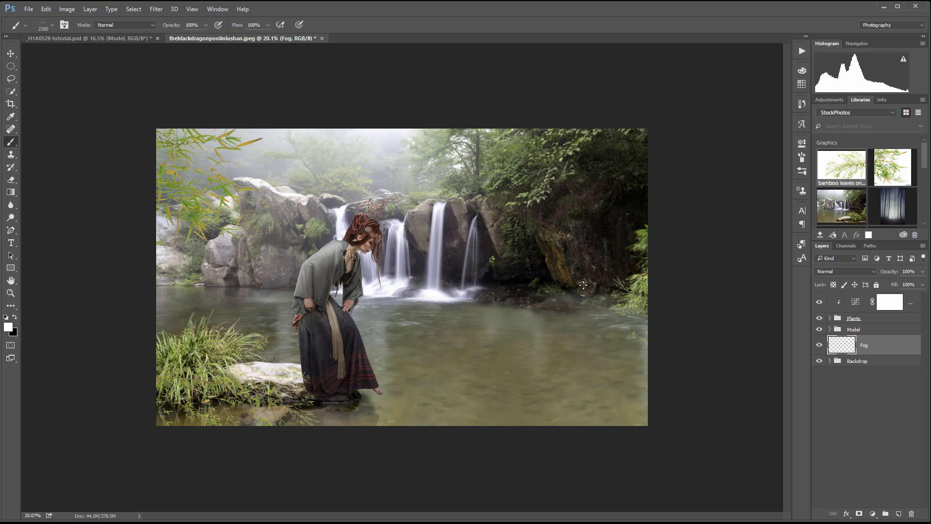
pyautogui.click(496, 301)
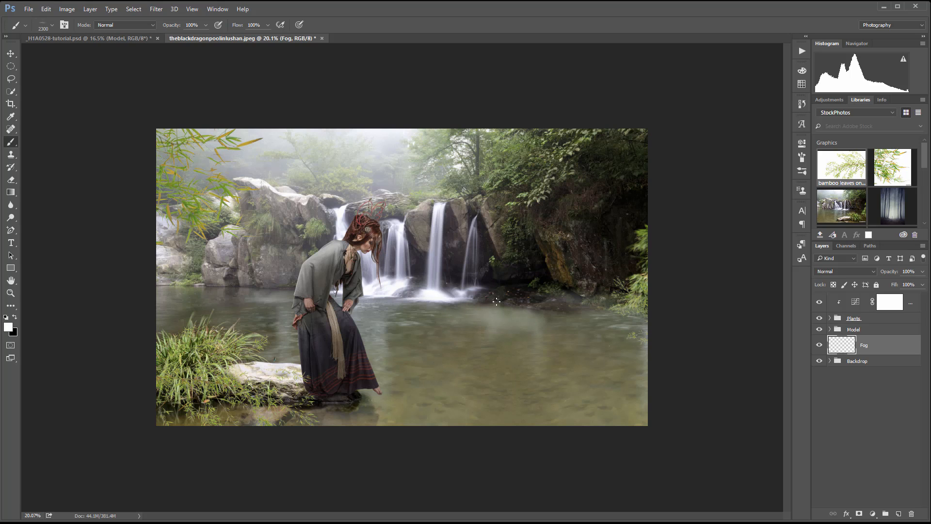
pyautogui.click(541, 287)
pyautogui.click(473, 171)
pyautogui.click(370, 196)
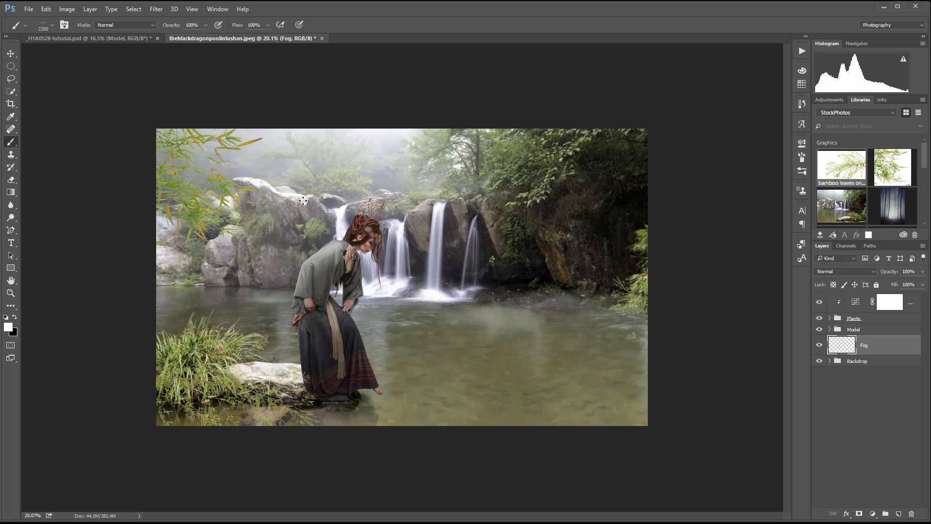
pyautogui.click(264, 203)
pyautogui.click(312, 198)
# Switch to the 1356 px fog brush and enlarge it to 3800 px
pyautogui.rightClick(315, 200)
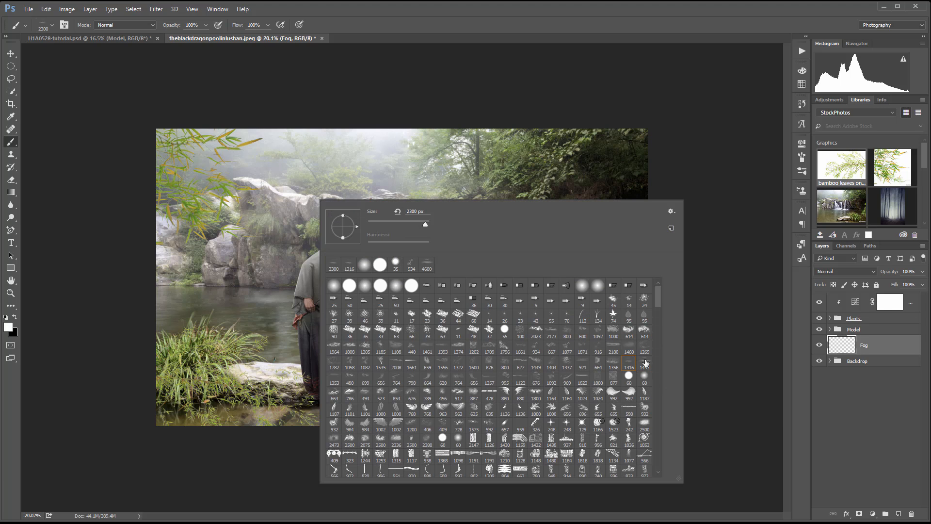
pyautogui.click(614, 362)
pyautogui.press('Return')
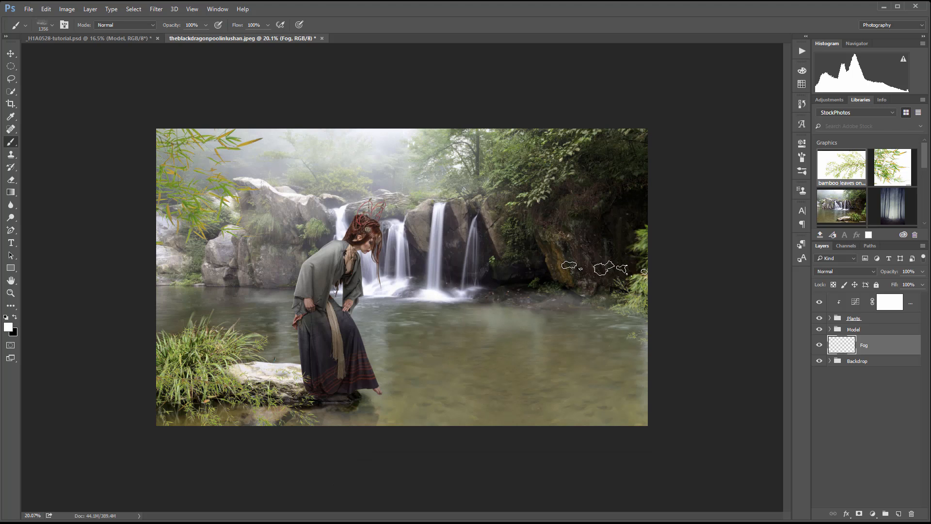
pyautogui.hotkey('ctrl', 'z')
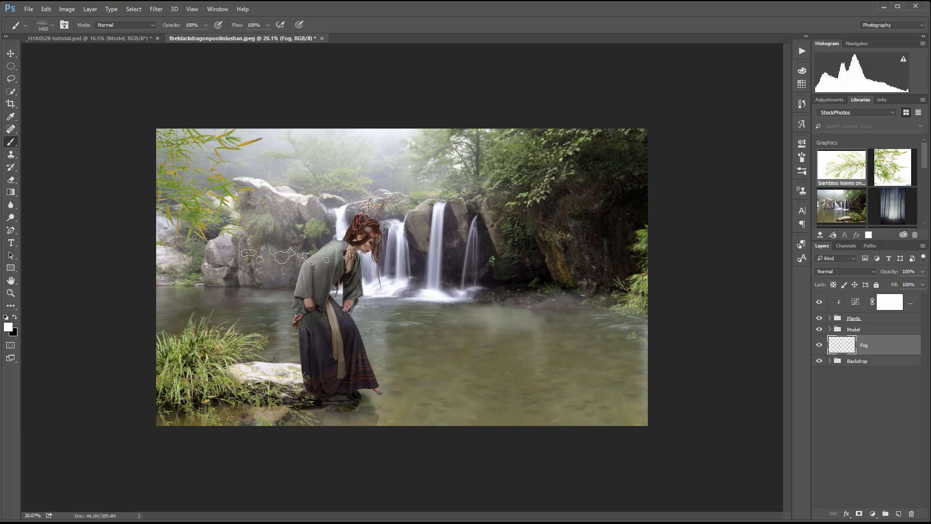
pyautogui.press(']')
pyautogui.press(']')
pyautogui.press(']')
pyautogui.press(']')
pyautogui.press(']')
pyautogui.press(']')
pyautogui.press(']')
pyautogui.press(']')
pyautogui.press(']')
pyautogui.press(']')
pyautogui.press(']')
pyautogui.press(']')
pyautogui.press(']')
pyautogui.press(']')
pyautogui.press(']')
pyautogui.press(']')
pyautogui.press(']')
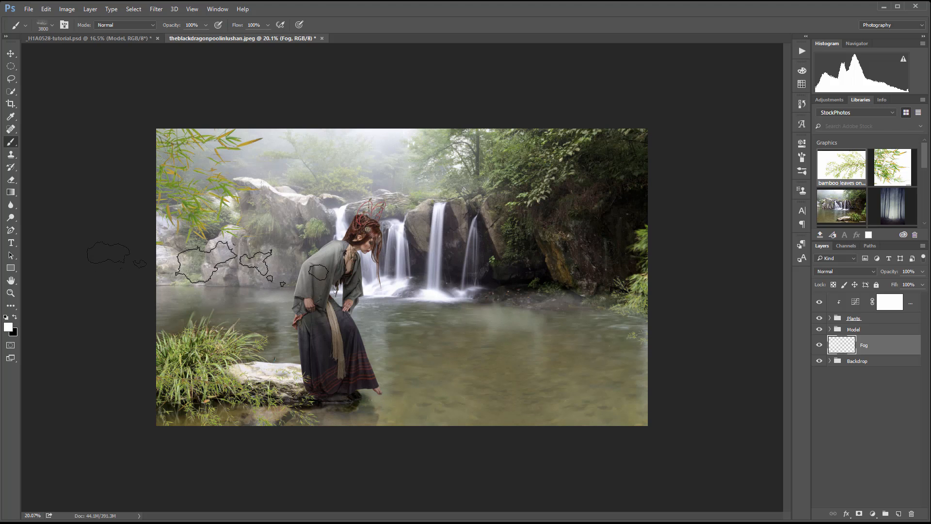
# Stamp large fog patches over the dark cliff, right shoreline and left grass, undoing the last stamp over the grass
pyautogui.click(480, 181)
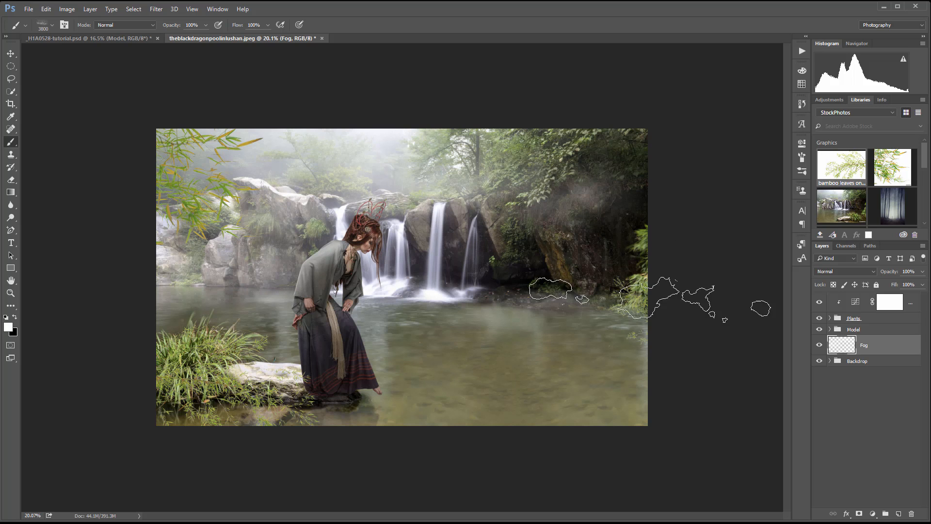
pyautogui.click(624, 272)
pyautogui.click(623, 311)
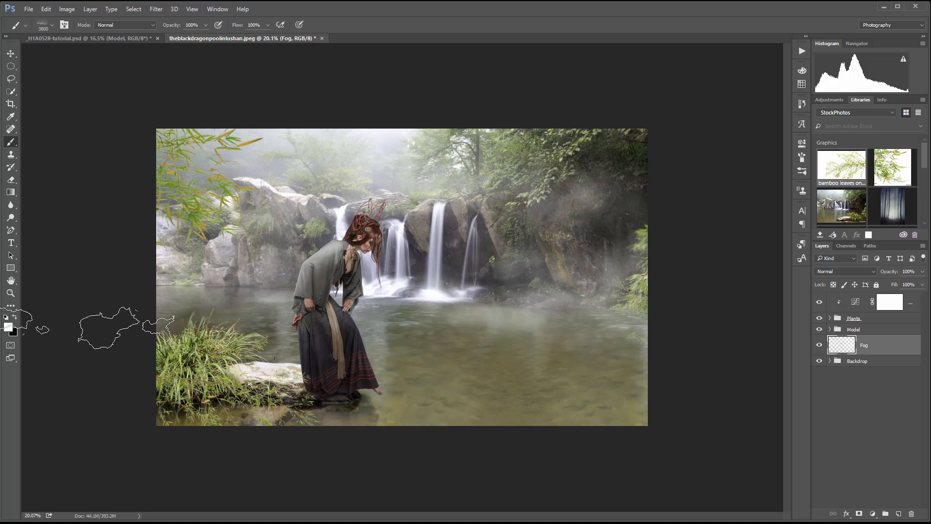
pyautogui.click(112, 332)
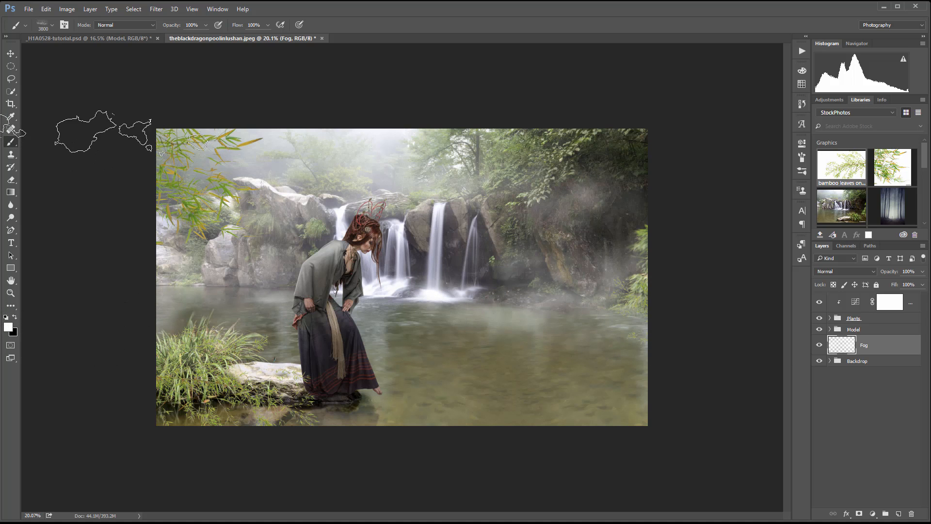
pyautogui.click(174, 371)
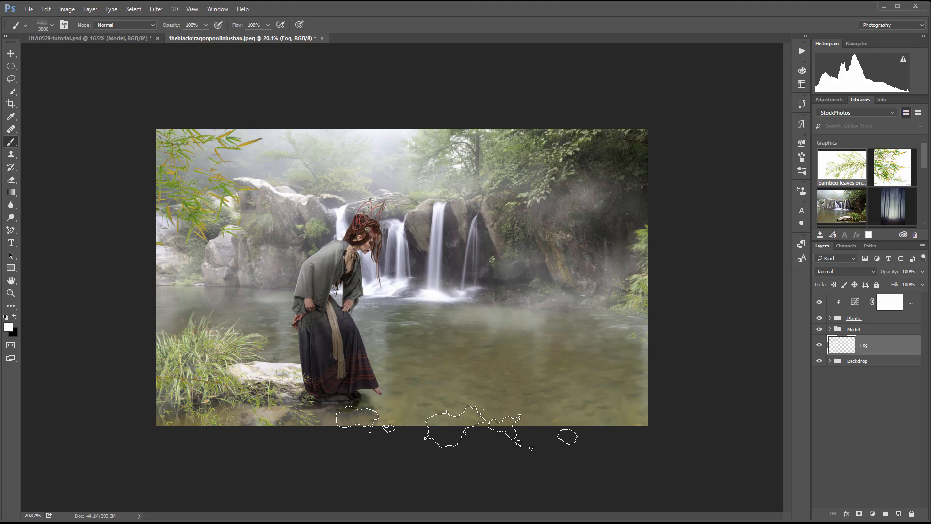
pyautogui.hotkey('ctrl', 'z')
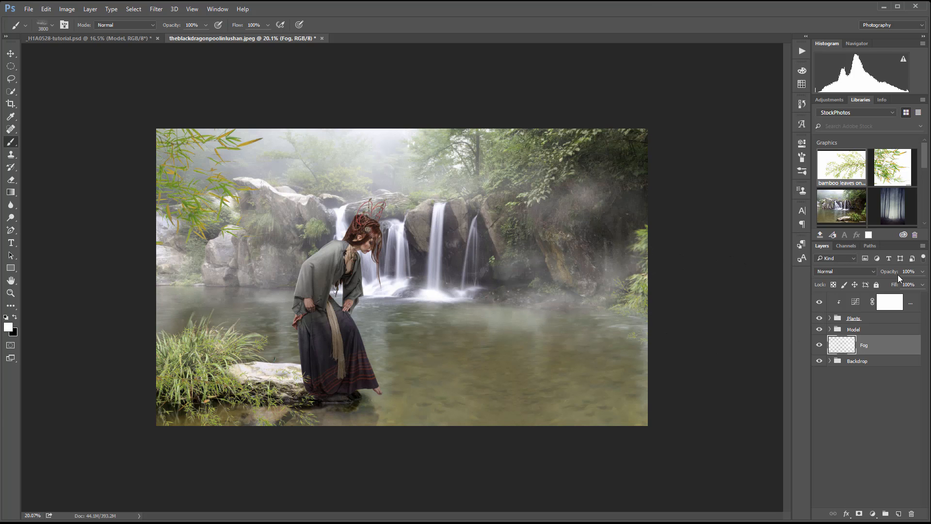
# Set the Fog layer's blend mode to Soft Light and compare the image with the layer hidden and shown
pyautogui.click(819, 346)
pyautogui.click(821, 346)
pyautogui.scroll(1, 669, 274)
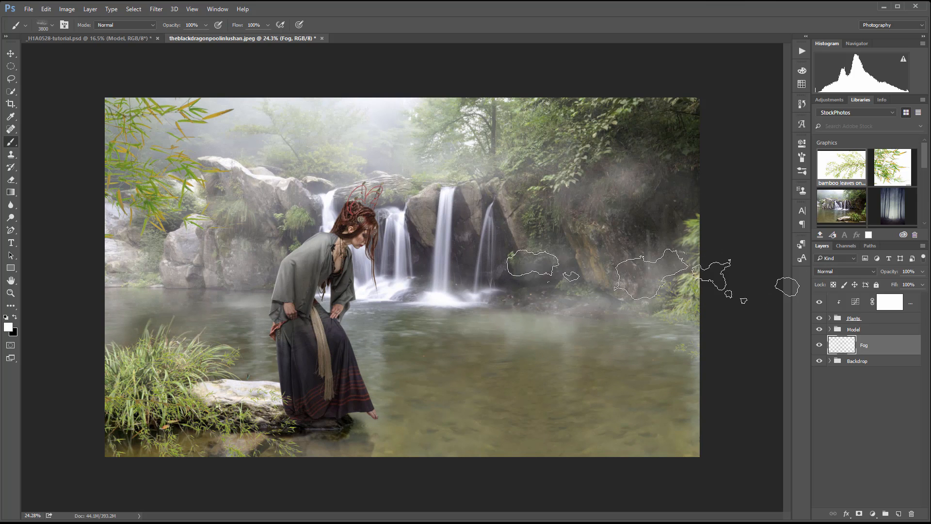
pyautogui.click(868, 270)
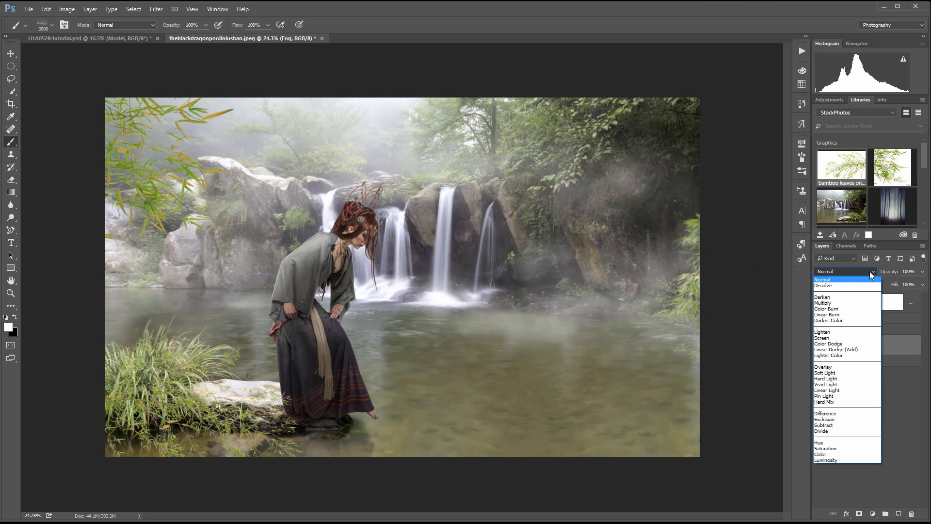
pyautogui.click(827, 372)
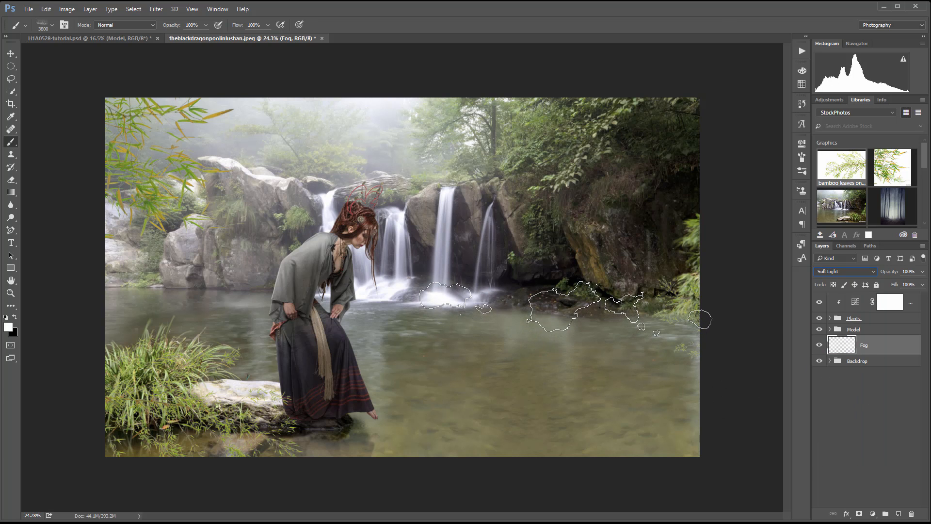
pyautogui.click(818, 346)
pyautogui.click(818, 346)
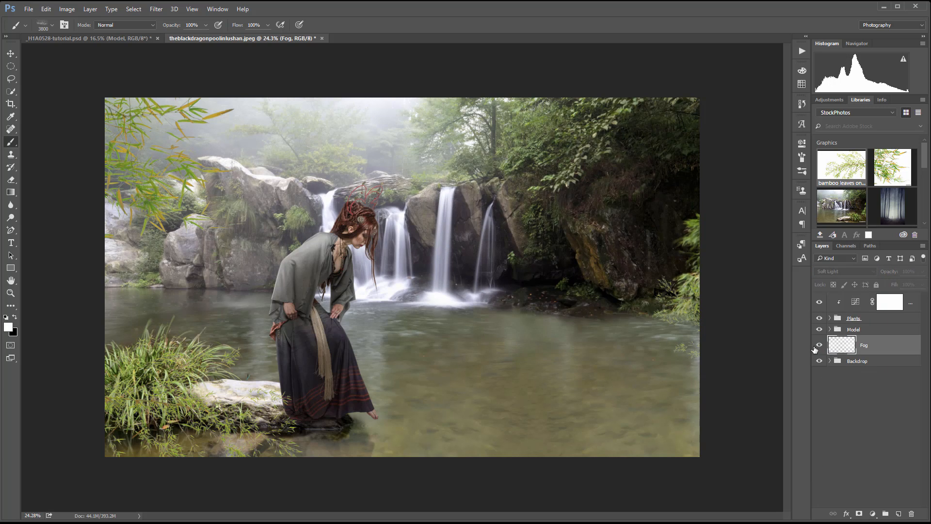
pyautogui.click(818, 347)
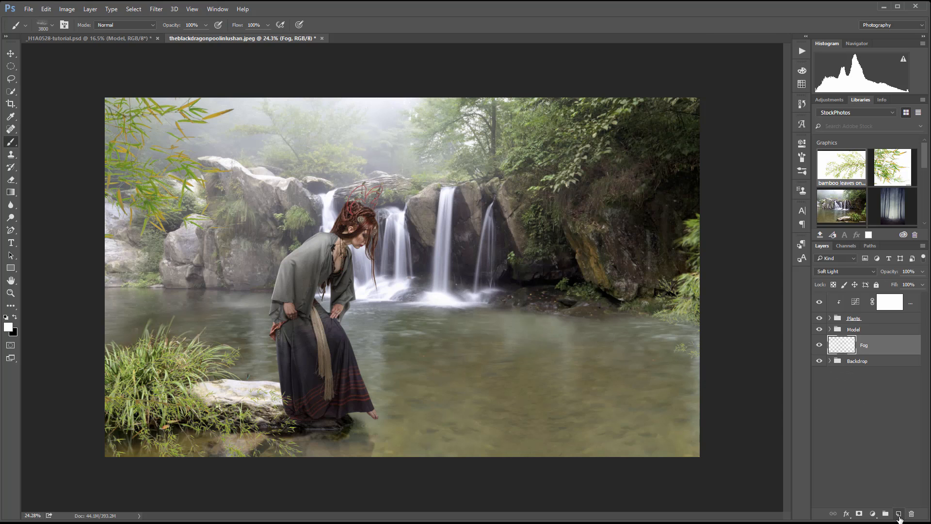
# Add a new layer named Fog 2 above the Fog layer
pyautogui.click(899, 514)
pyautogui.doubleClick(871, 345)
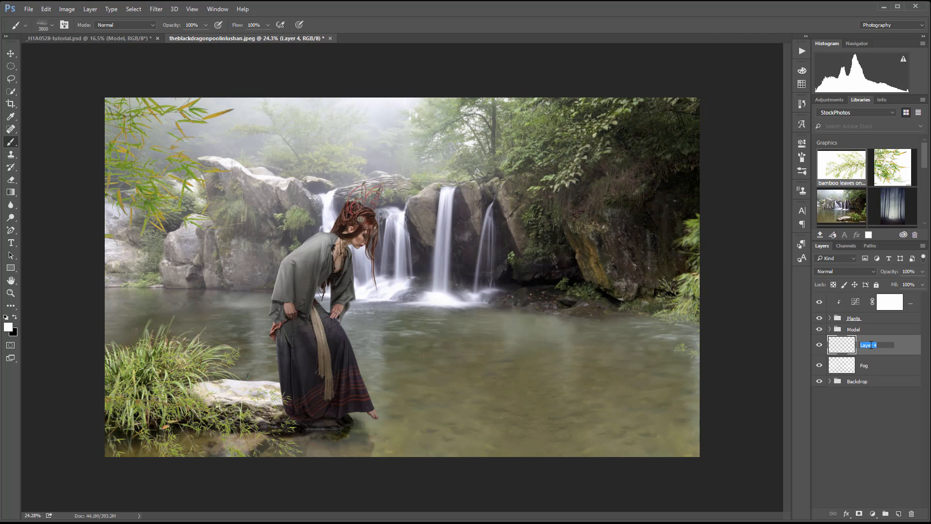
pyautogui.write('Fog 2')
pyautogui.press('Return')
# Stamp 3800 px fog patches on Fog 2 over the far water's edge and the upper-right trees
pyautogui.click(577, 309)
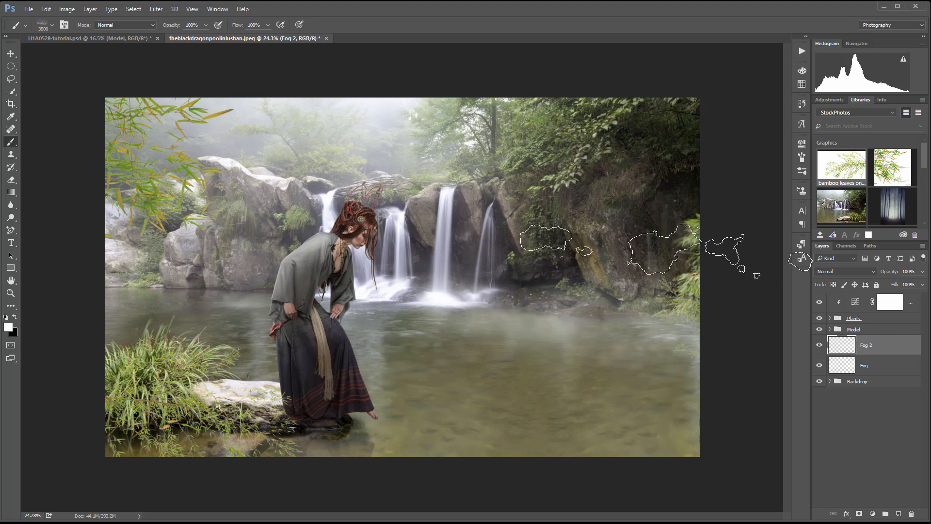
pyautogui.scroll(-1, 655, 262)
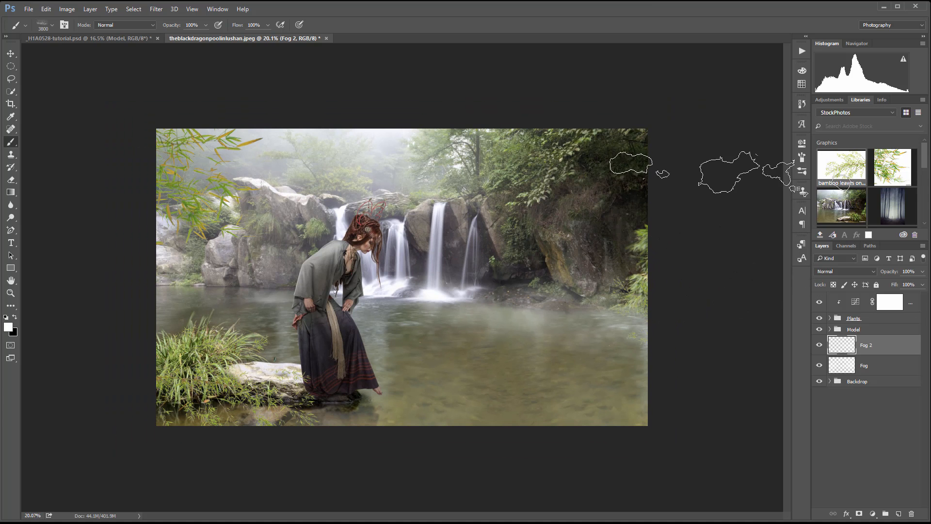
pyautogui.click(708, 179)
# Switch to the 1404 px fog brush for the Fog 2 layer
pyautogui.rightClick(440, 115)
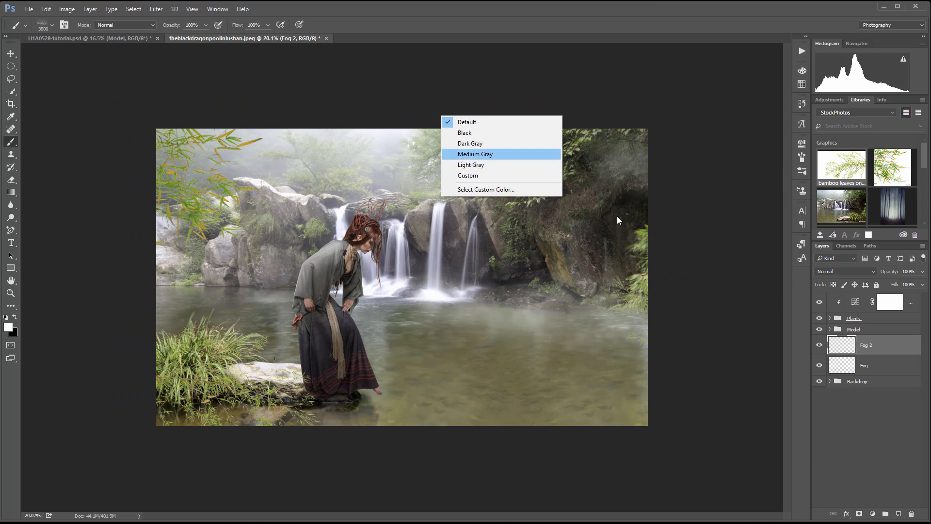
pyautogui.rightClick(612, 220)
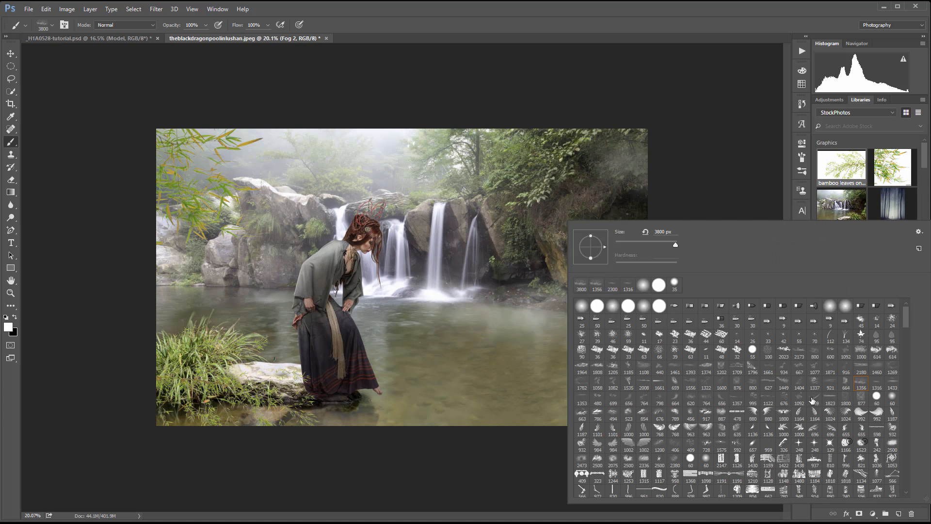
pyautogui.click(796, 377)
pyautogui.click(718, 154)
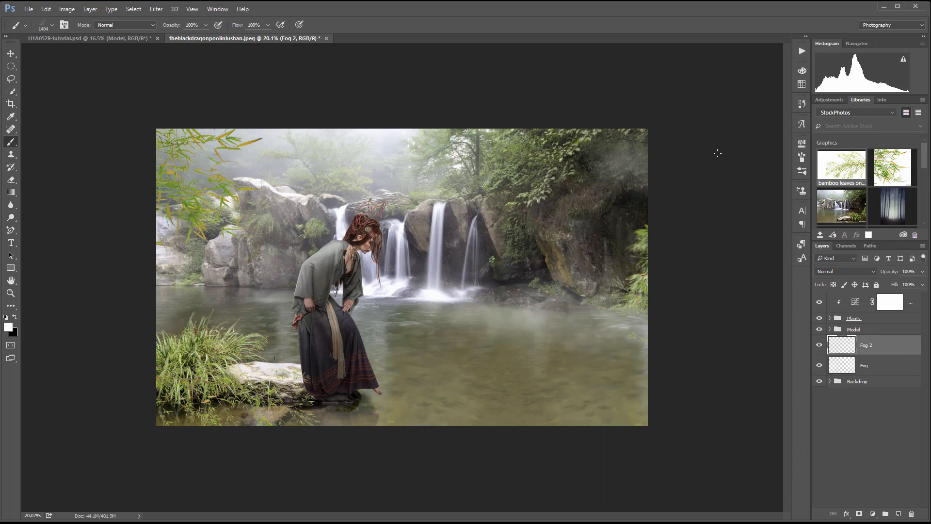
# Stamp fog around the plants and cliff at the image's right edge, enlarging the brush to 1900 px
pyautogui.click(648, 217)
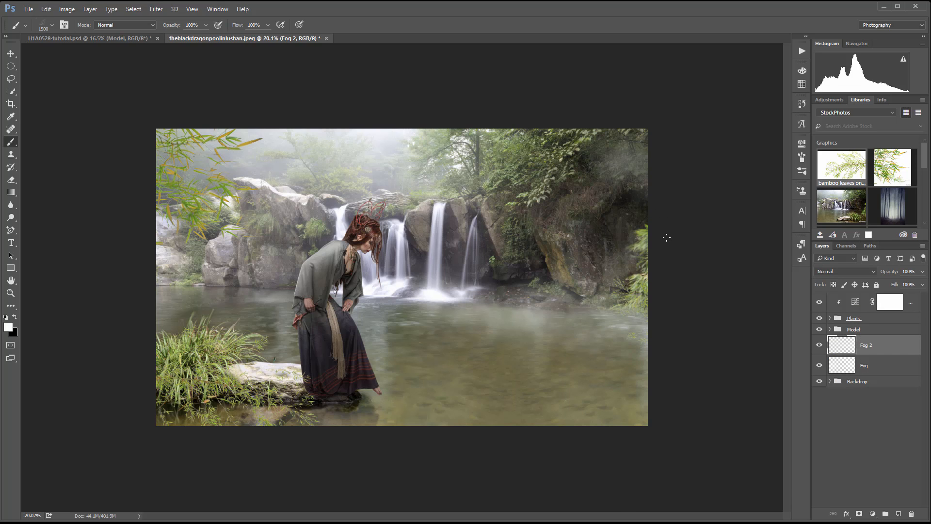
pyautogui.click(651, 197)
pyautogui.click(671, 287)
pyautogui.click(663, 272)
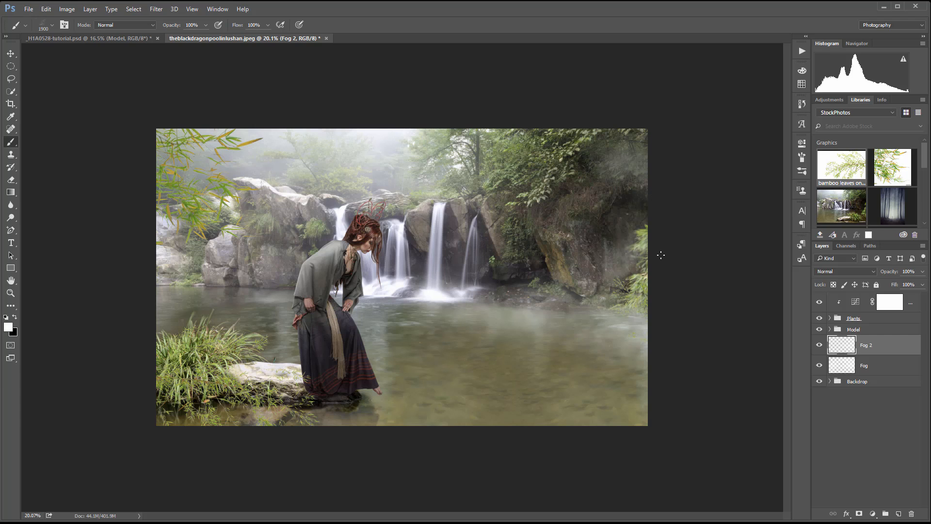
# Stamp 1900 px fog on Fog 2 over the right shoreline, the left rocks and across to the waterfalls
pyautogui.click(661, 255)
pyautogui.click(589, 285)
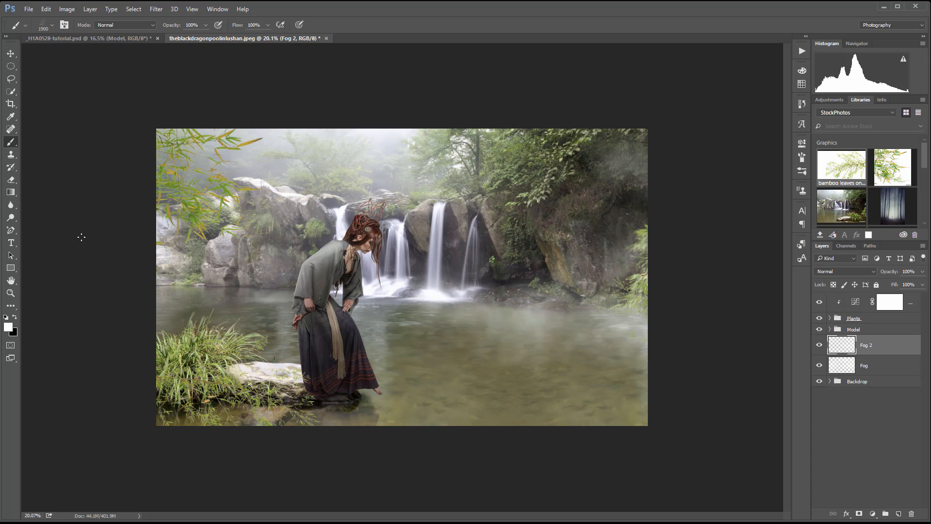
pyautogui.click(149, 247)
pyautogui.click(198, 220)
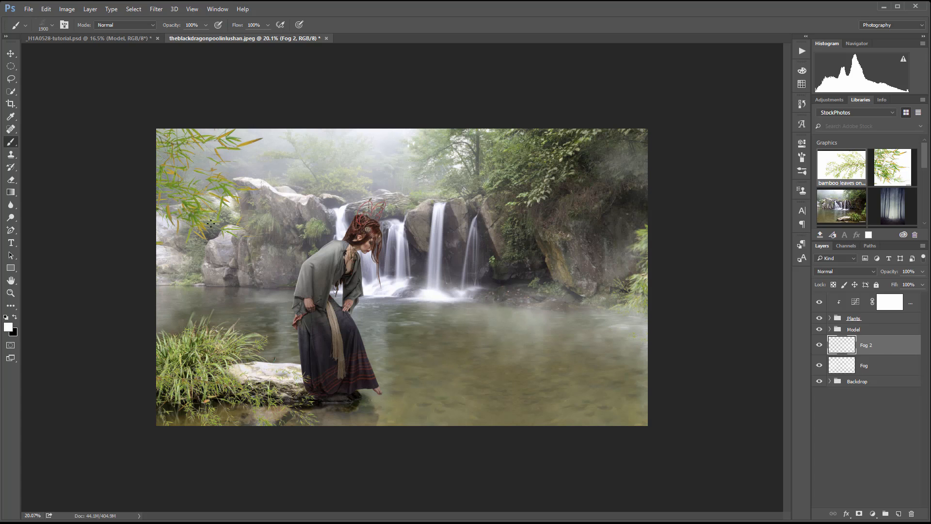
pyautogui.click(227, 268)
pyautogui.click(284, 270)
pyautogui.click(396, 261)
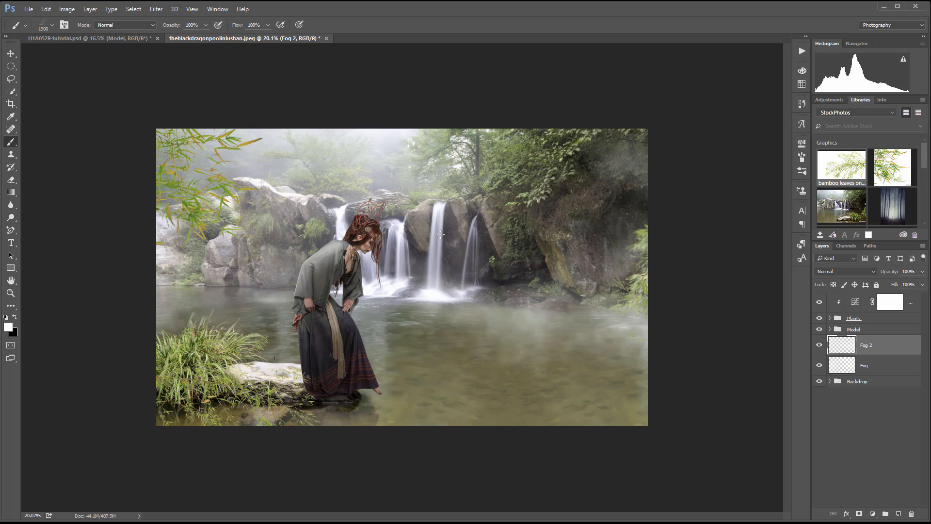
pyautogui.click(467, 244)
# Add more fog over the left bank's rocks and along the image's left edge beside the grass
pyautogui.click(192, 264)
pyautogui.click(203, 242)
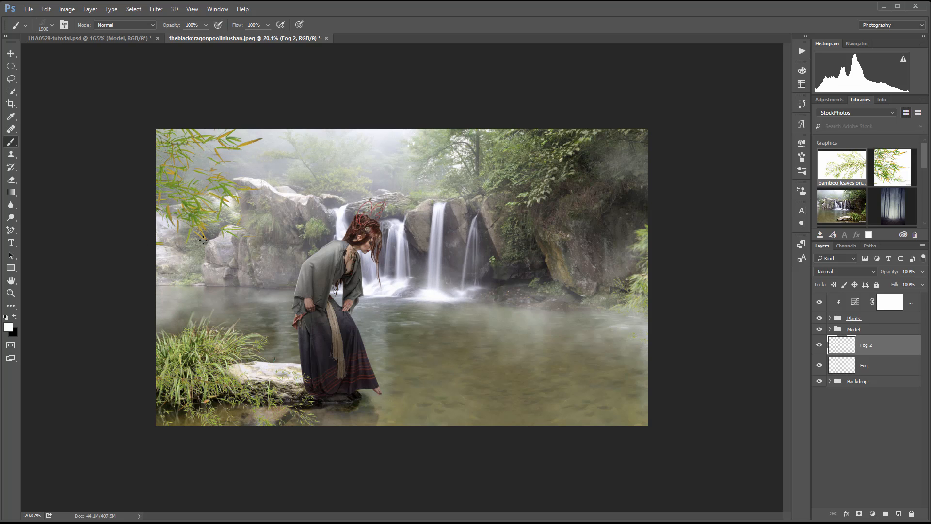
pyautogui.click(149, 289)
pyautogui.click(135, 359)
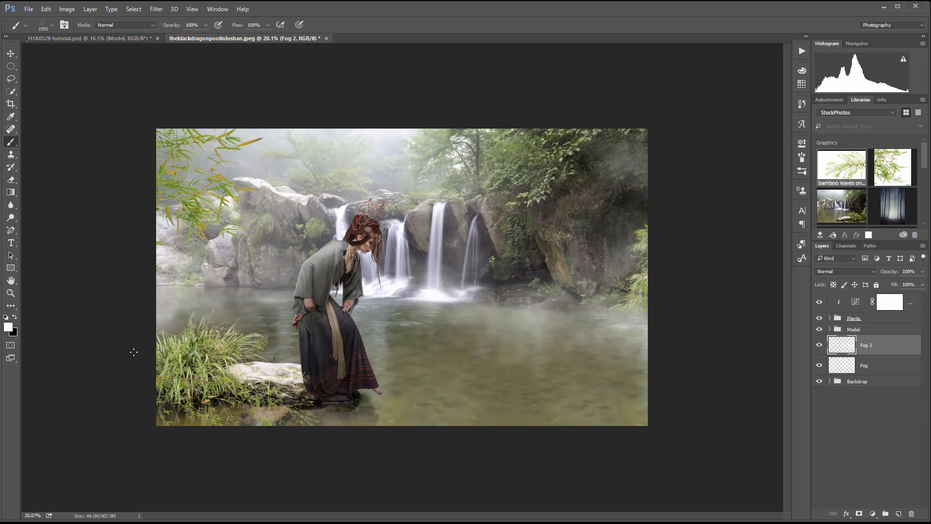
# Stamp fog over the dark cliff right of the waterfalls and the far shoreline at its base
pyautogui.click(685, 247)
pyautogui.click(551, 224)
pyautogui.click(553, 240)
pyautogui.click(476, 237)
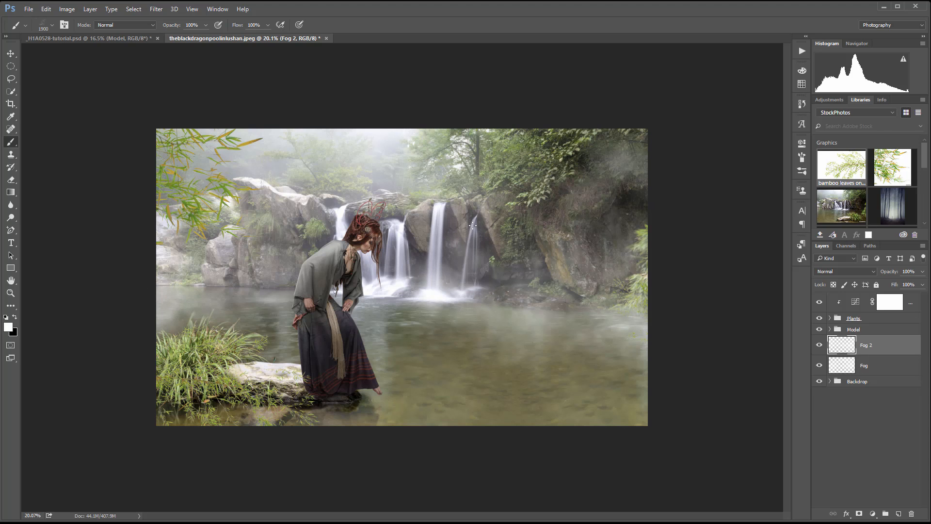
pyautogui.click(494, 300)
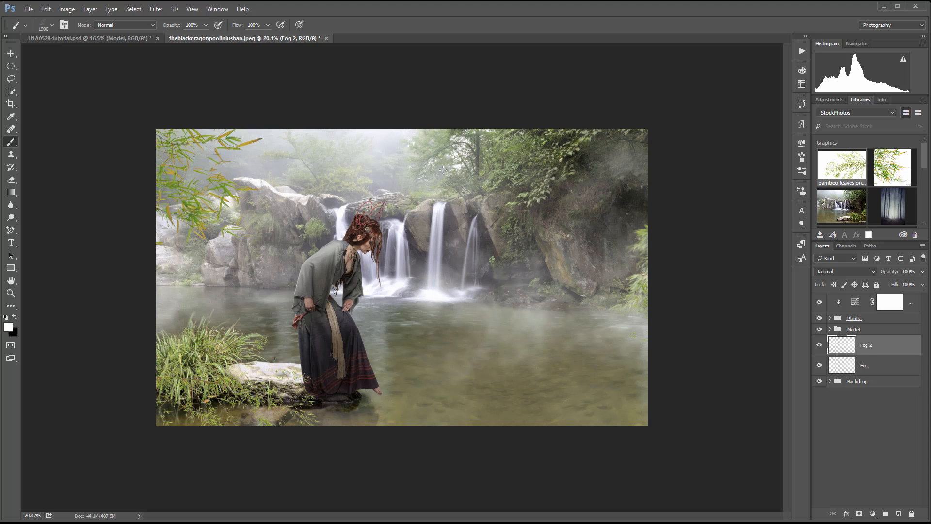
# Add a new layer named Fog directly above the Model group
pyautogui.click(901, 329)
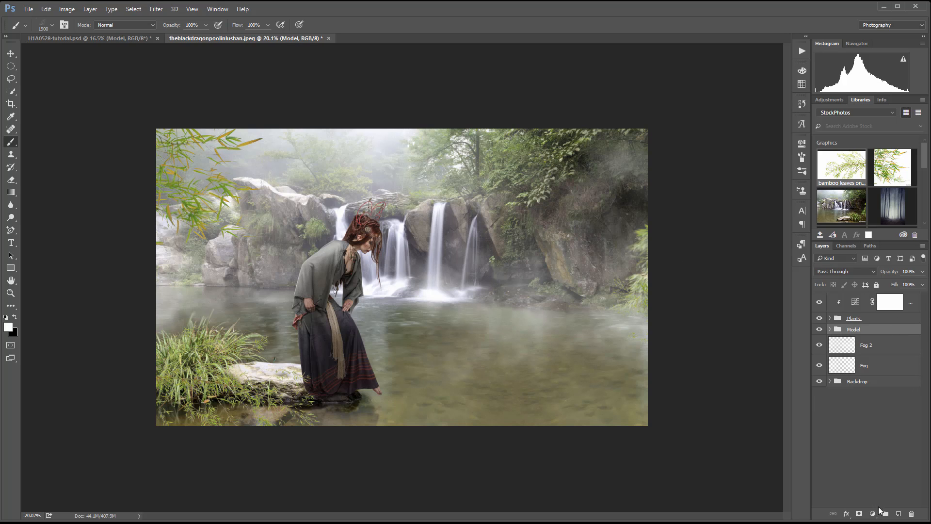
pyautogui.click(896, 514)
pyautogui.doubleClick(872, 334)
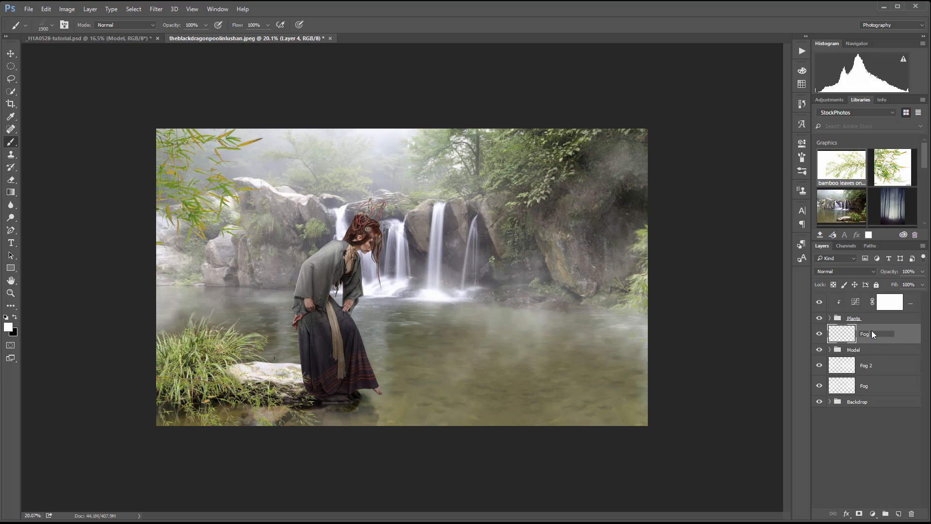
pyautogui.write('og')
pyautogui.press('Return')
# Try the 627 px fog brush on the model's skirt in the new Fog layer
pyautogui.rightClick(455, 288)
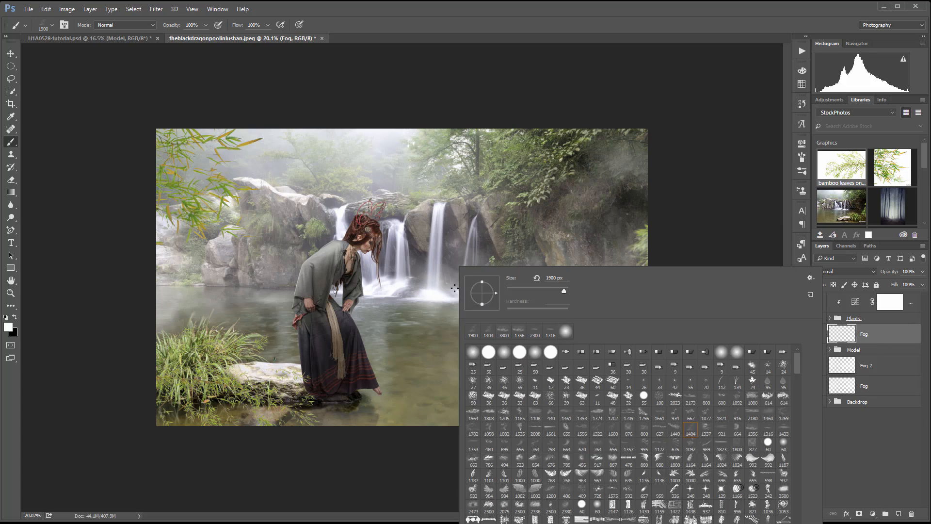
pyautogui.click(661, 431)
pyautogui.click(369, 358)
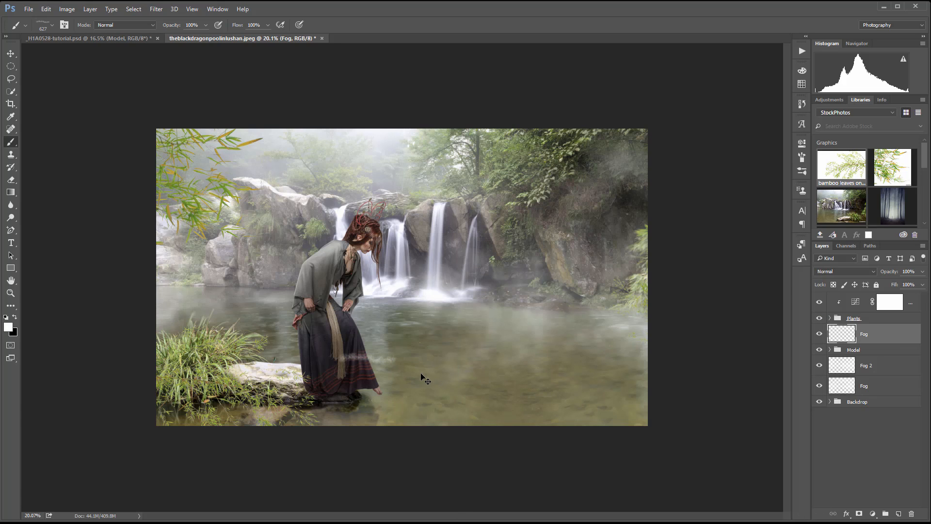
pyautogui.hotkey('ctrl', 'z')
# Try enlarging the fog brush to 3600 px and stamping mist over the grass, rock and model's skirt
pyautogui.press(']')
pyautogui.press(']')
pyautogui.press(']')
pyautogui.press(']')
pyautogui.press(']')
pyautogui.press(']')
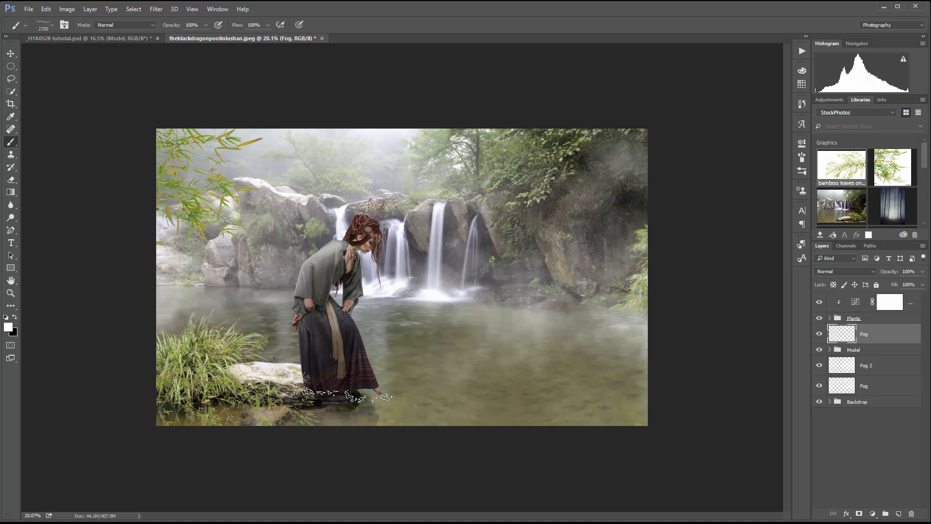
pyautogui.press(']')
pyautogui.press(']')
pyautogui.press(']')
pyautogui.press(']')
pyautogui.press(']')
pyautogui.press(']')
pyautogui.press(']')
pyautogui.press(']')
pyautogui.press(']')
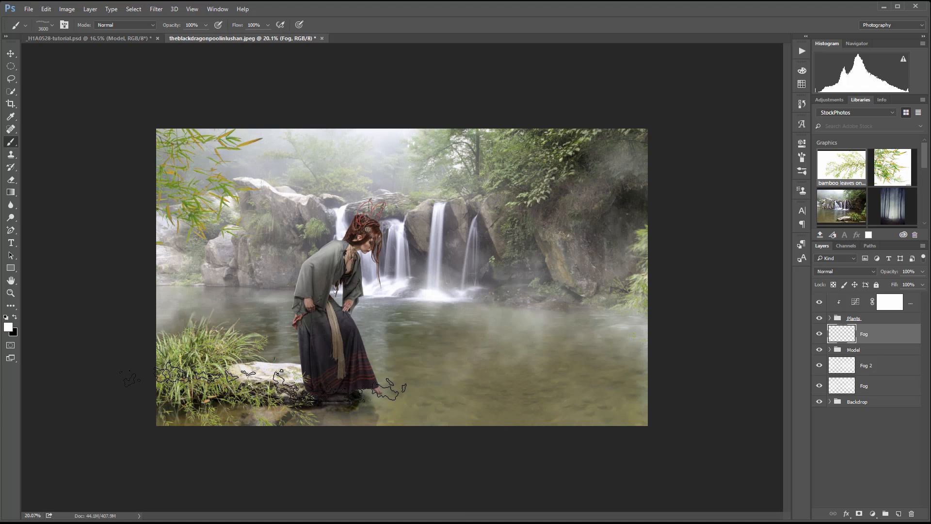
pyautogui.click(264, 383)
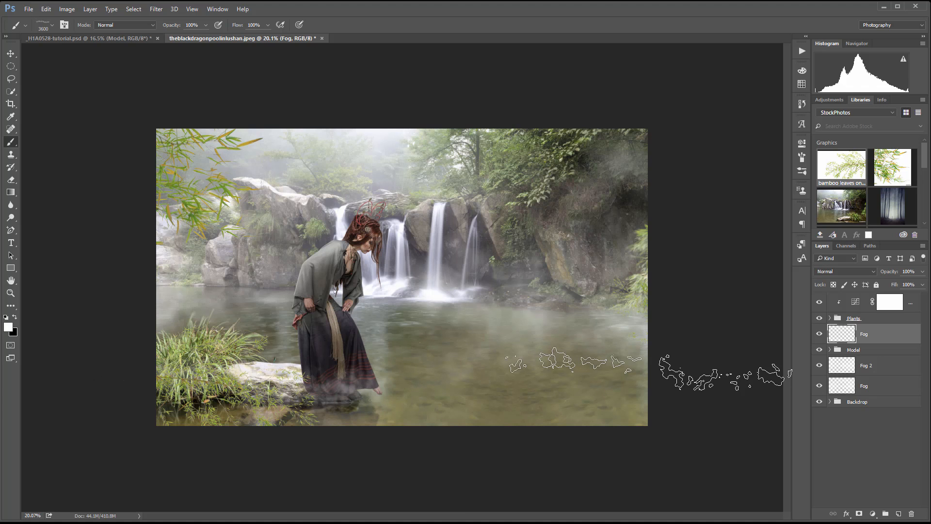
pyautogui.hotkey('ctrl', 'z')
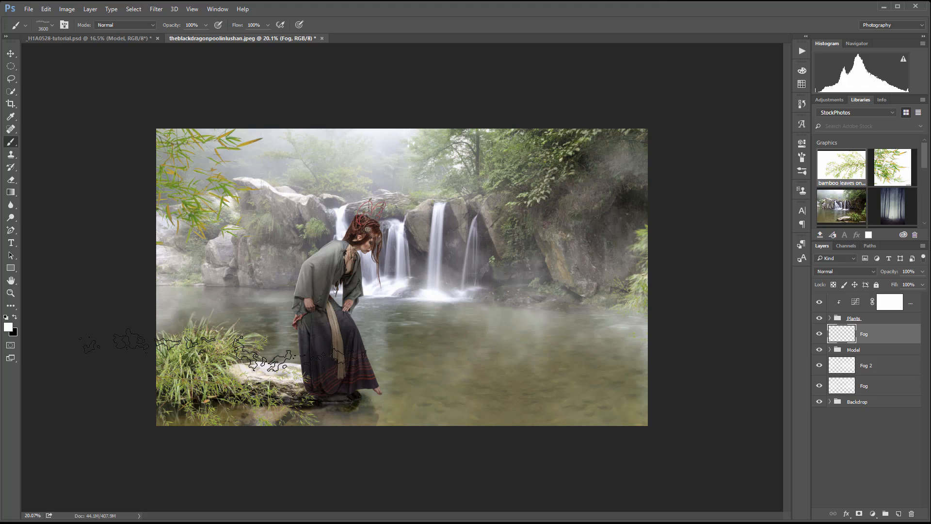
pyautogui.click(223, 348)
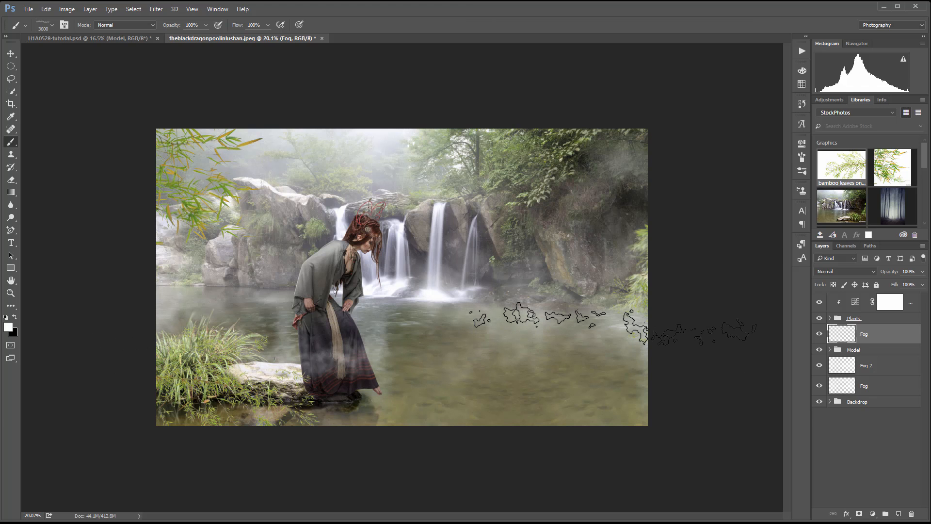
pyautogui.hotkey('ctrl', 'z')
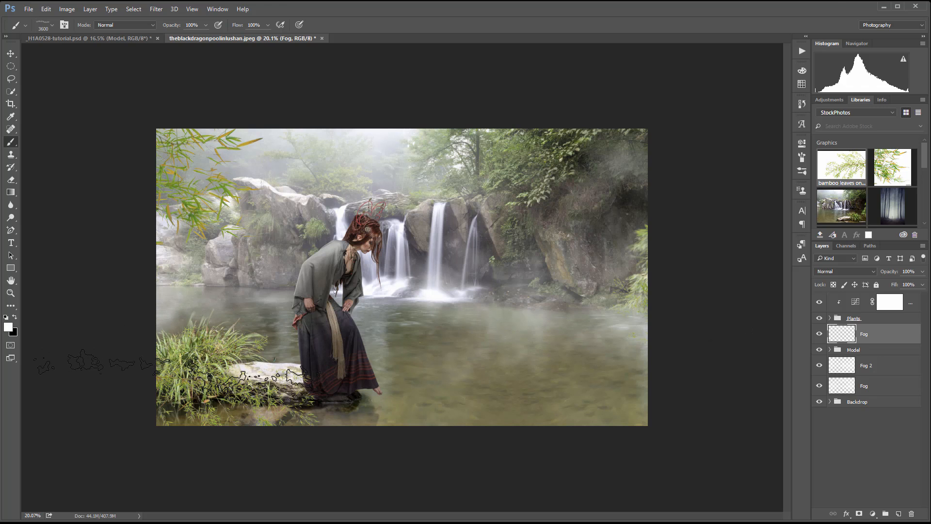
pyautogui.click(180, 369)
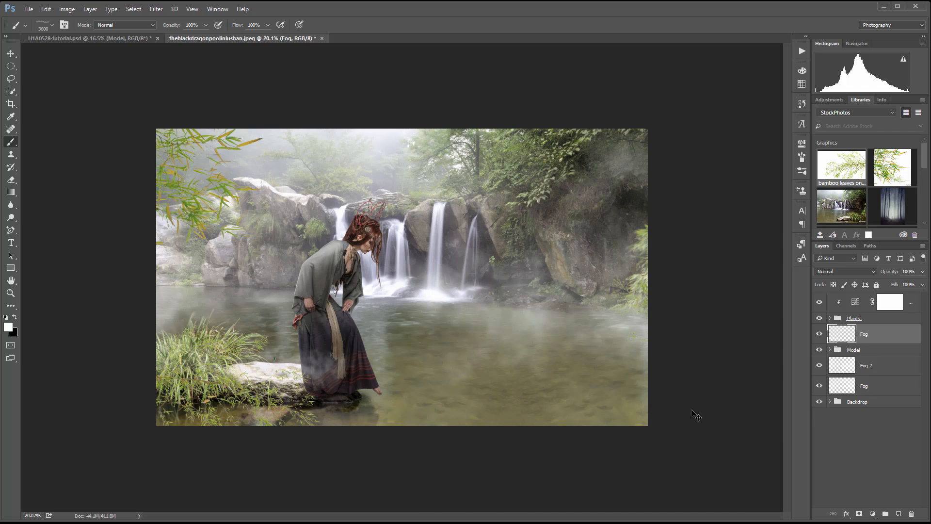
pyautogui.hotkey('ctrl', 'z')
# Switch to the 800 px fog brush and stamp fog over the model's lower skirt, back and arms
pyautogui.rightClick(411, 267)
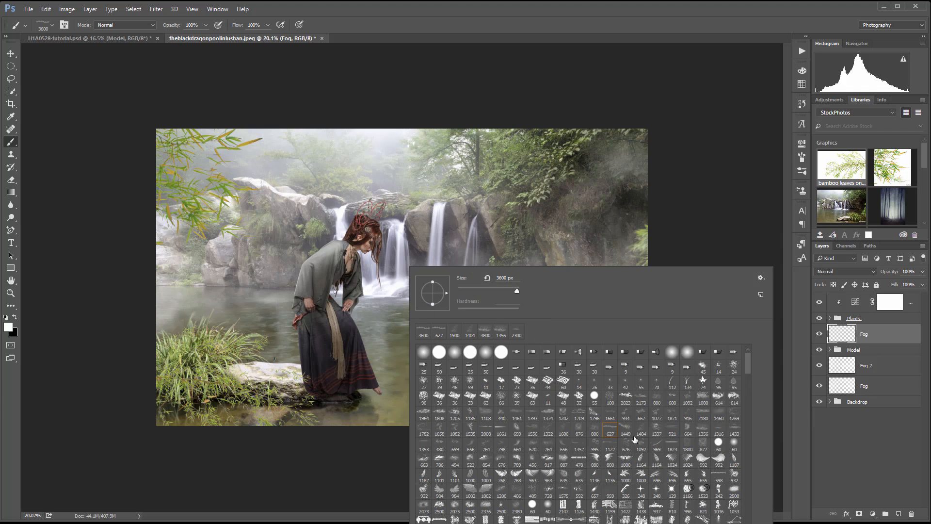
pyautogui.click(595, 430)
pyautogui.press('Return')
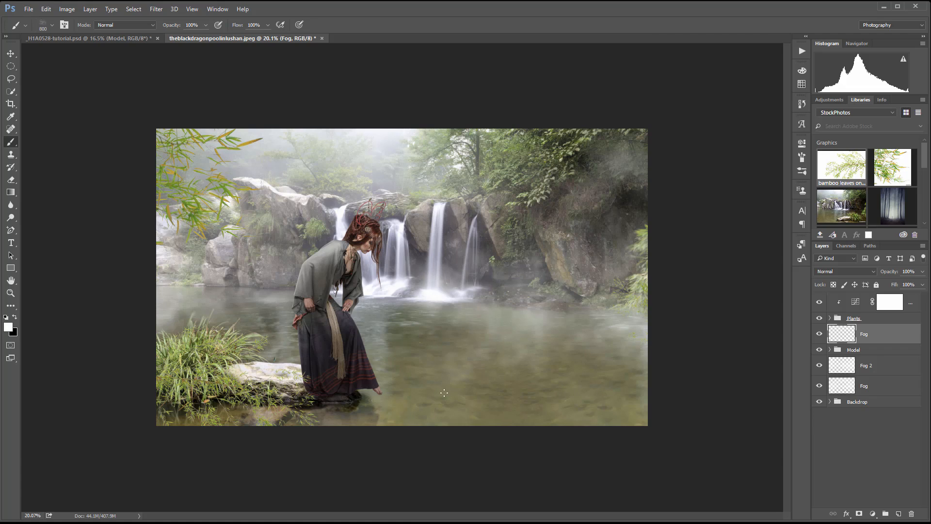
pyautogui.click(291, 377)
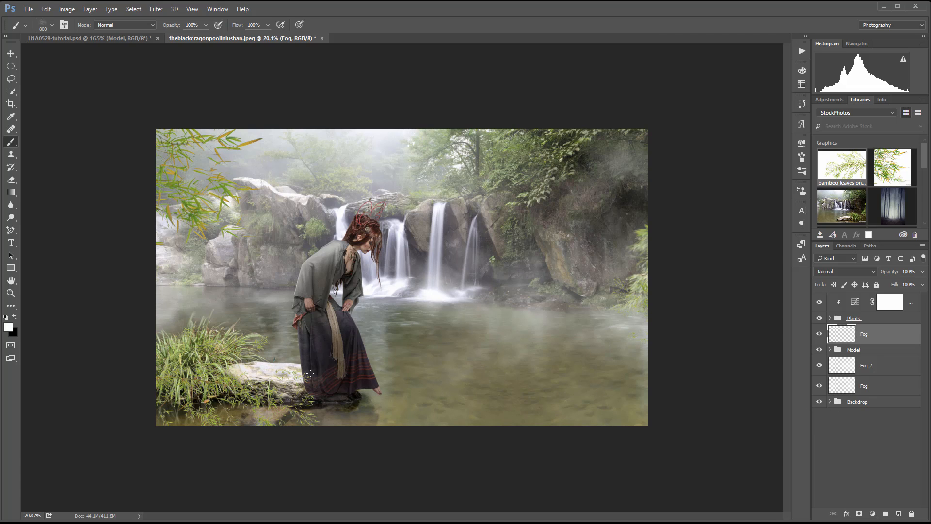
pyautogui.click(310, 377)
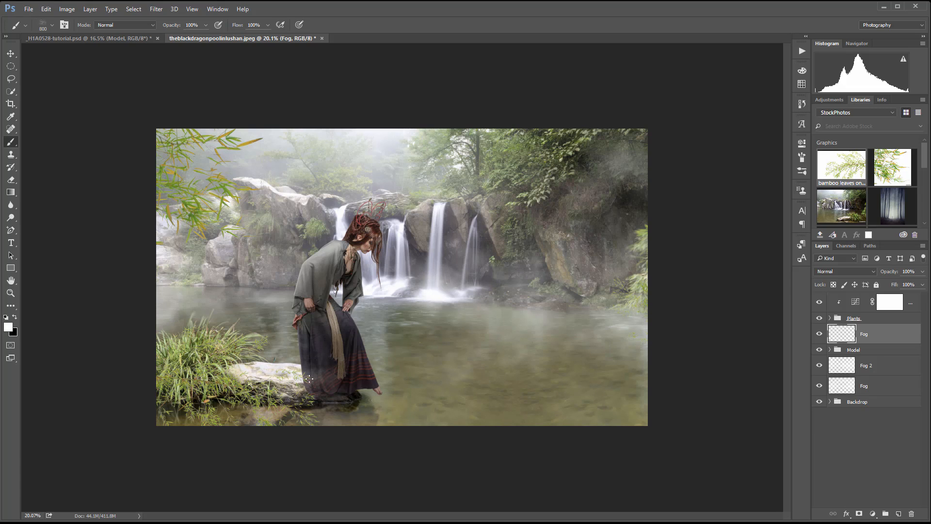
pyautogui.click(286, 259)
pyautogui.click(330, 259)
pyautogui.click(270, 284)
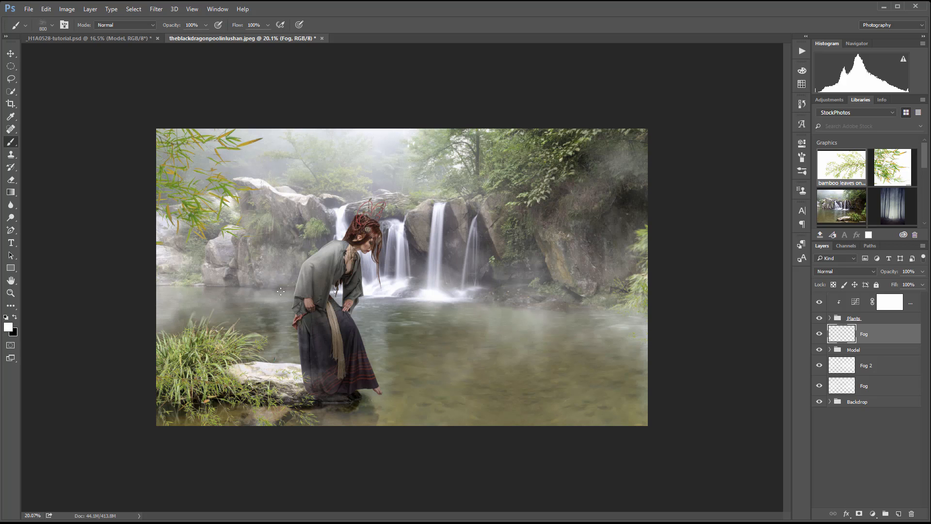
# Reduce the fog brush to 400 px and paint light fog over the model's headpiece
pyautogui.scroll(4, 373, 207)
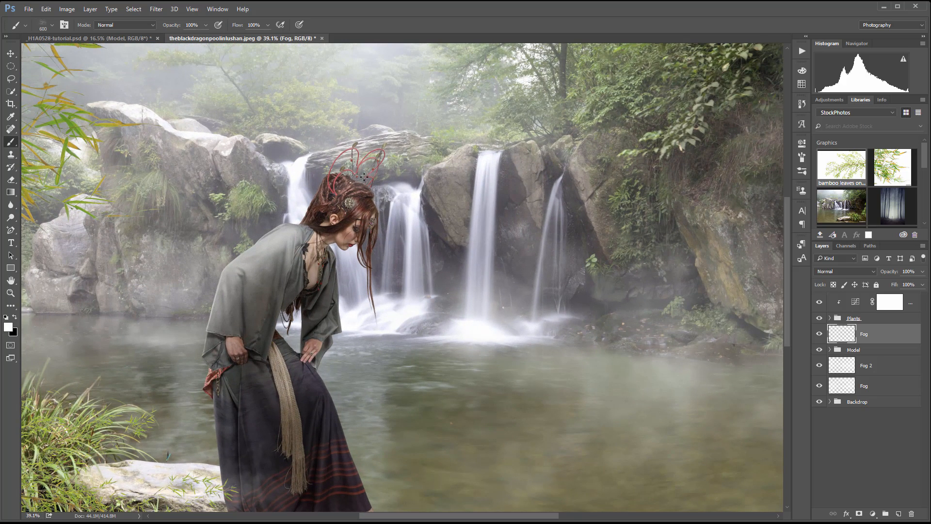
pyautogui.press('[')
pyautogui.press('[')
pyautogui.moveTo(339, 150); pyautogui.dragTo(357, 142)
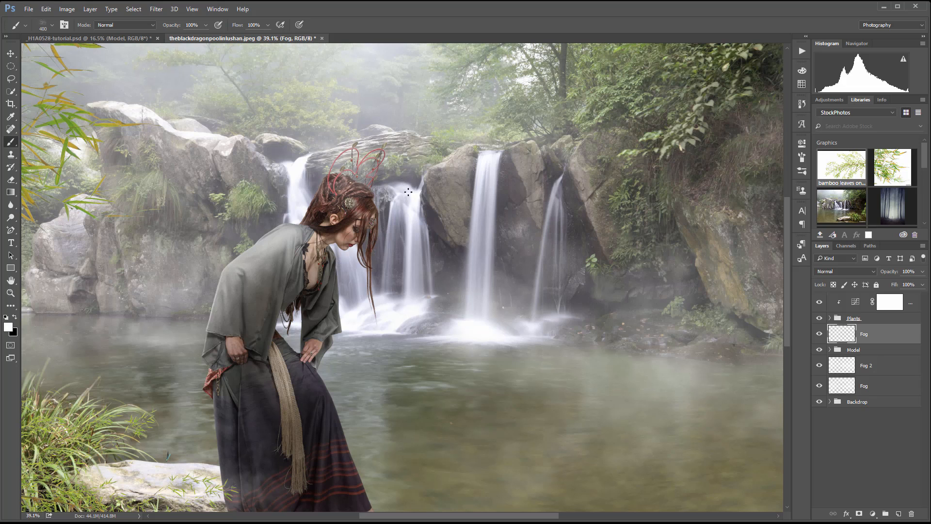
# Enlarge the fog brush to 1000 px and paint fog over the waterfall and rocks beside the model's face
pyautogui.press(']')
pyautogui.press(']')
pyautogui.press(']')
pyautogui.moveTo(405, 239)
pyautogui.mouseDown()
pyautogui.moveTo(394, 264)
pyautogui.moveTo(434, 272)
pyautogui.mouseUp()
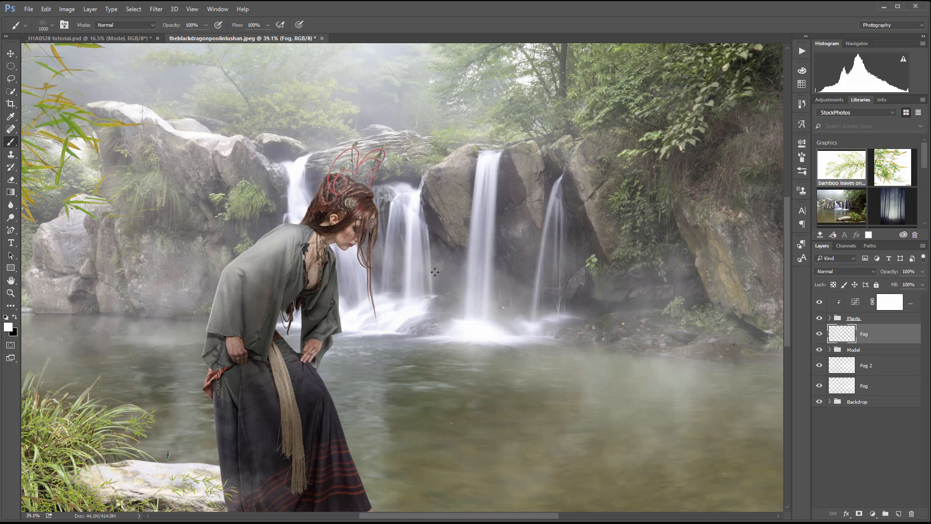
# Paint 1000 px fog over the grass and rock, the pool's lower-right corner, the bottom edge and the left waterline
pyautogui.scroll(-5, 417, 296)
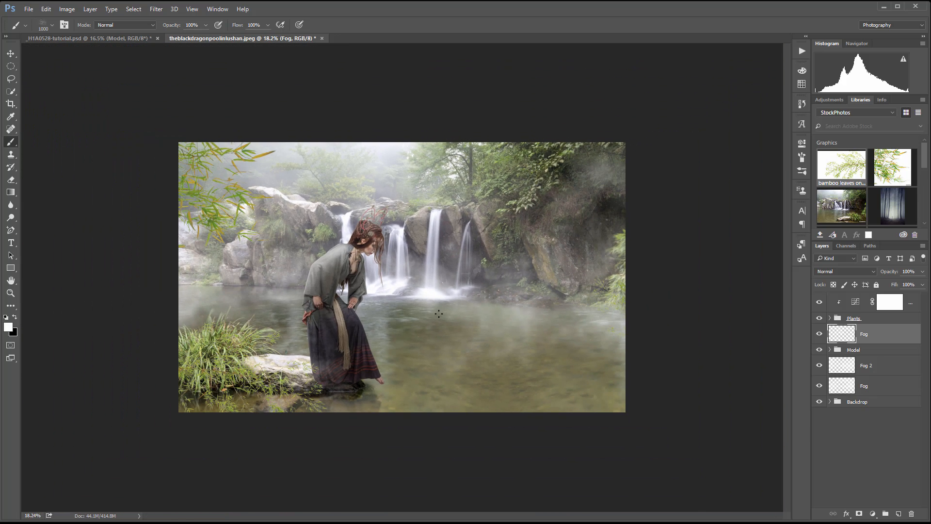
pyautogui.click(369, 361)
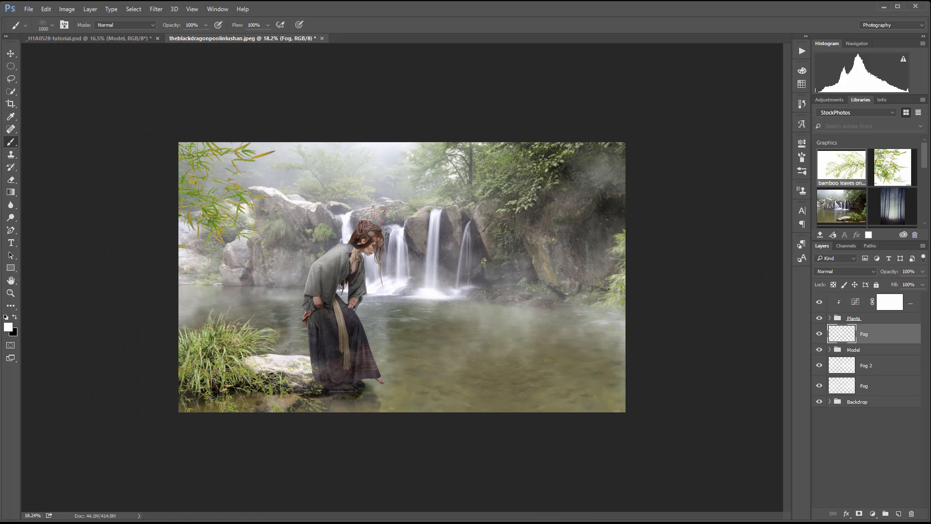
pyautogui.hotkey('ctrl', 'z')
pyautogui.moveTo(221, 370); pyautogui.dragTo(273, 337)
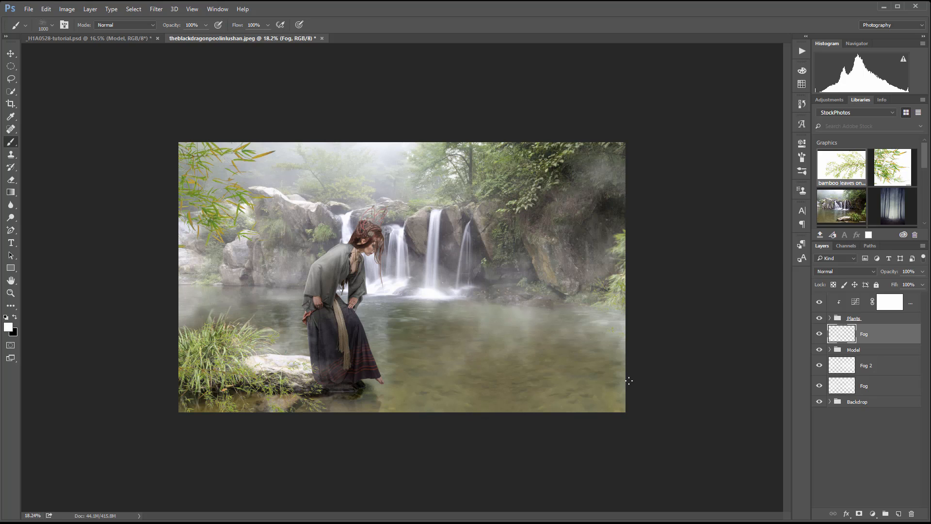
pyautogui.moveTo(629, 381); pyautogui.dragTo(609, 413)
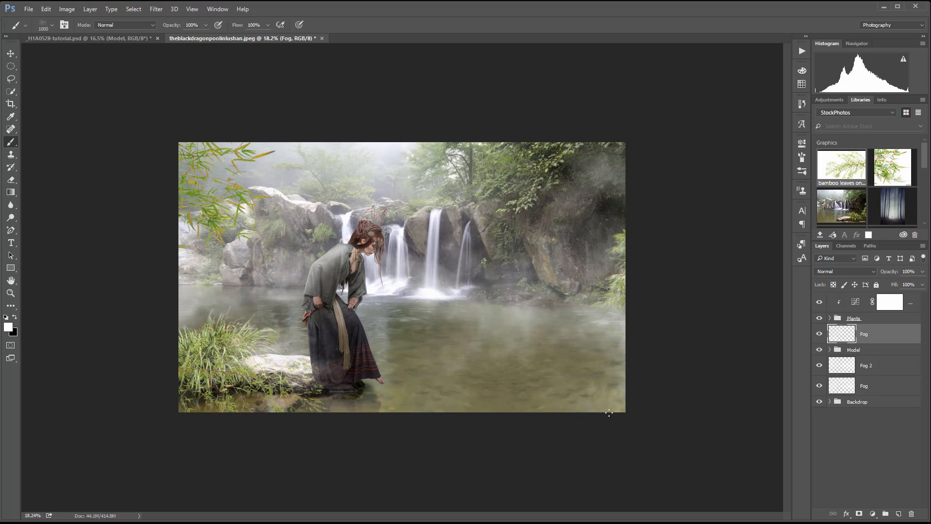
pyautogui.click(338, 413)
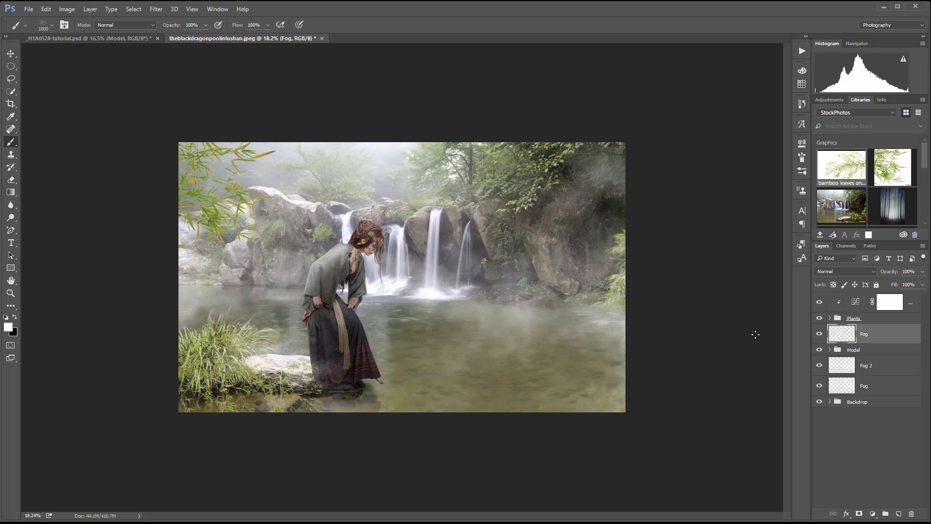
pyautogui.click(184, 334)
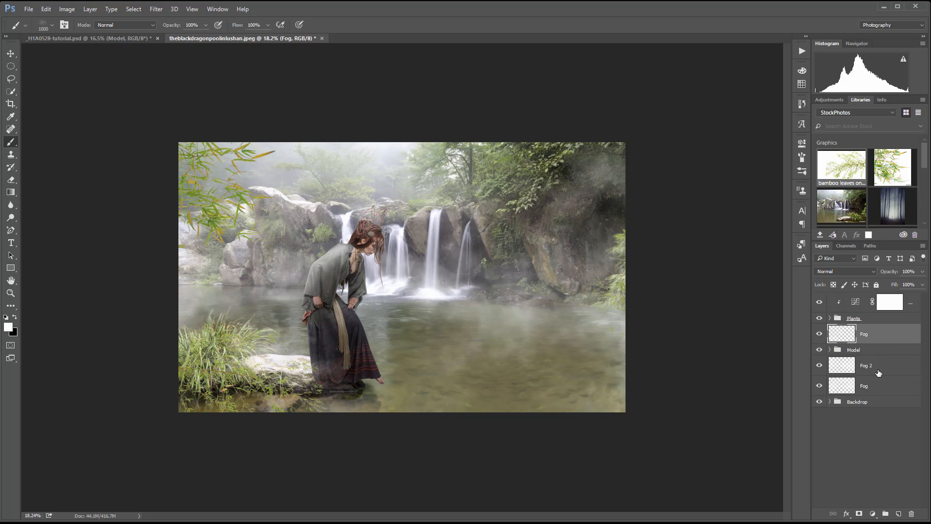
# Add a new layer above the Curves adjustment clipped to the Plants group and name it Fog
pyautogui.click(897, 318)
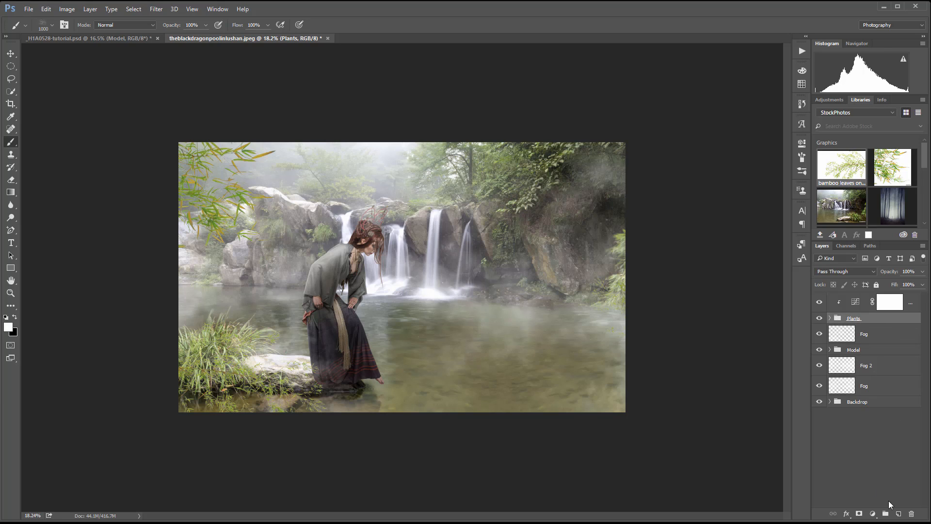
pyautogui.click(840, 300)
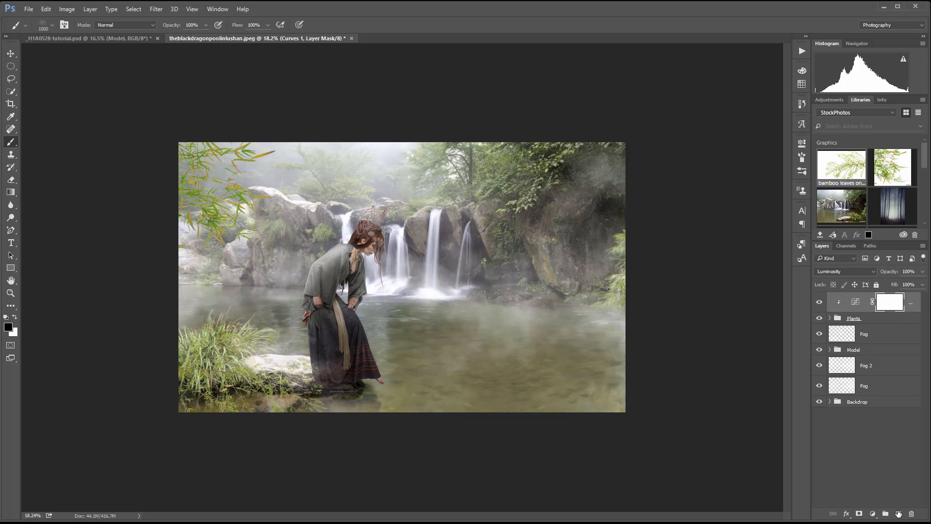
pyautogui.click(899, 513)
pyautogui.doubleClick(869, 303)
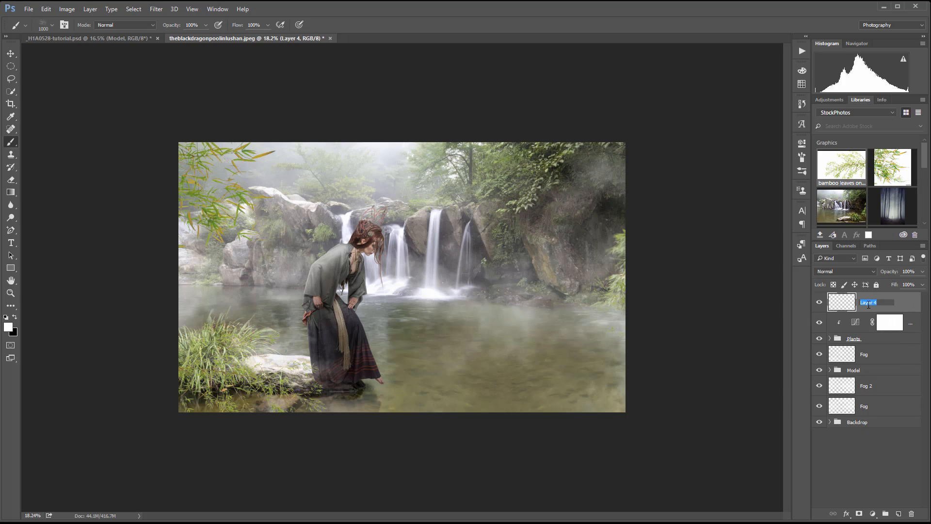
pyautogui.write('Fog')
pyautogui.press('Return')
# Switch to the 1082 px fog brush and paint fog along the image's left edge, over the bamboo and grass
pyautogui.rightClick(277, 191)
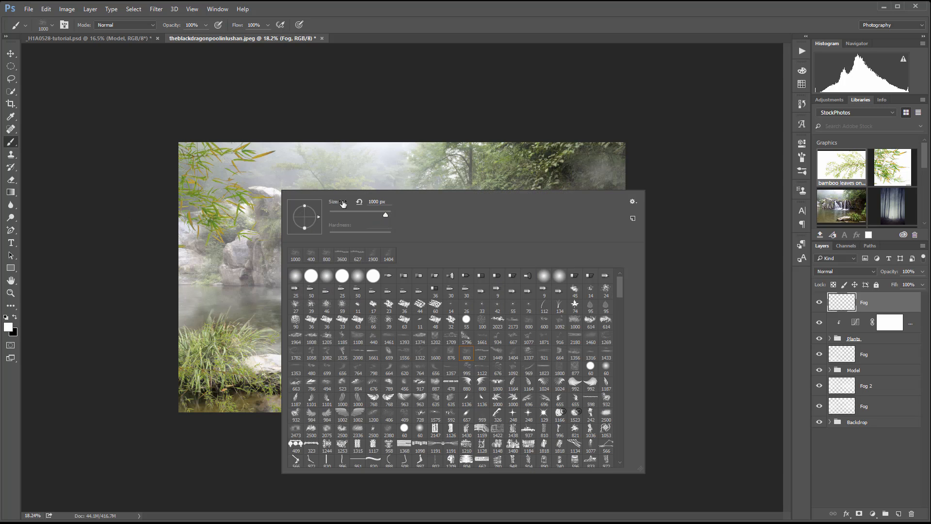
pyautogui.click(327, 353)
pyautogui.click(107, 191)
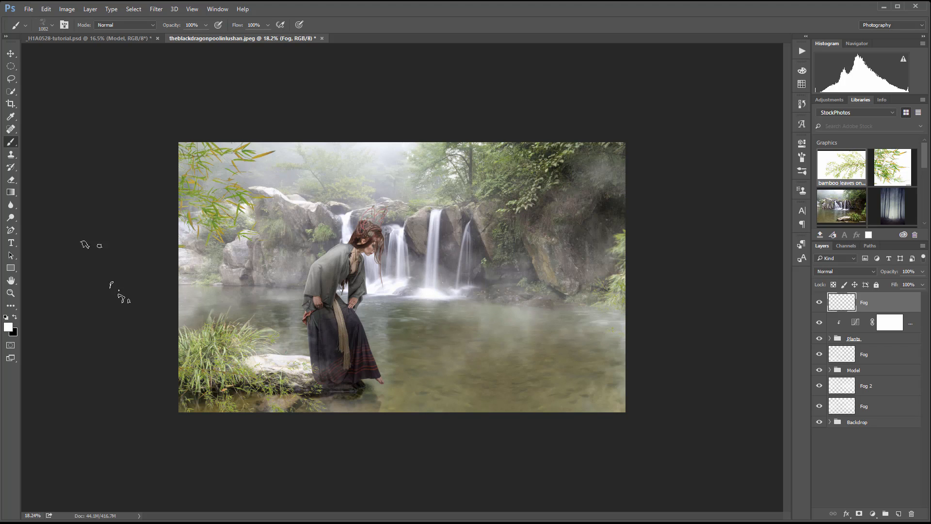
pyautogui.click(166, 171)
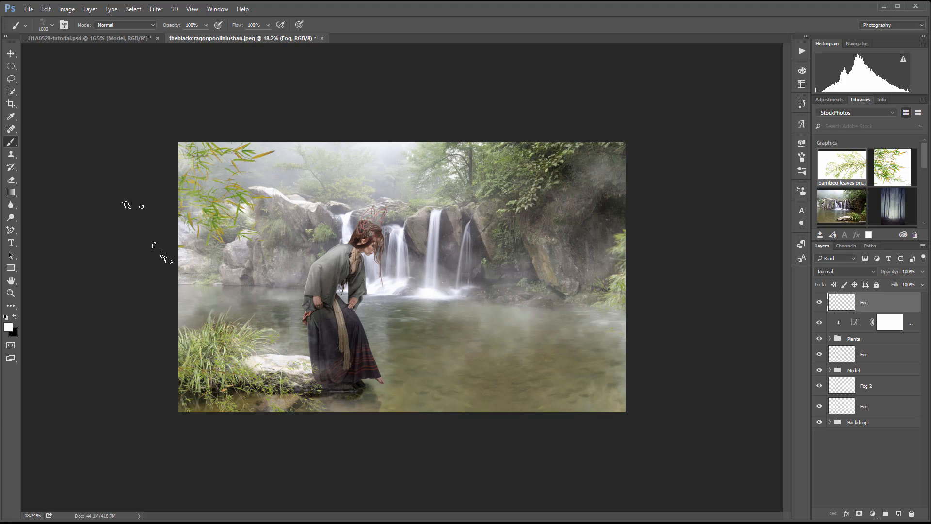
pyautogui.click(172, 336)
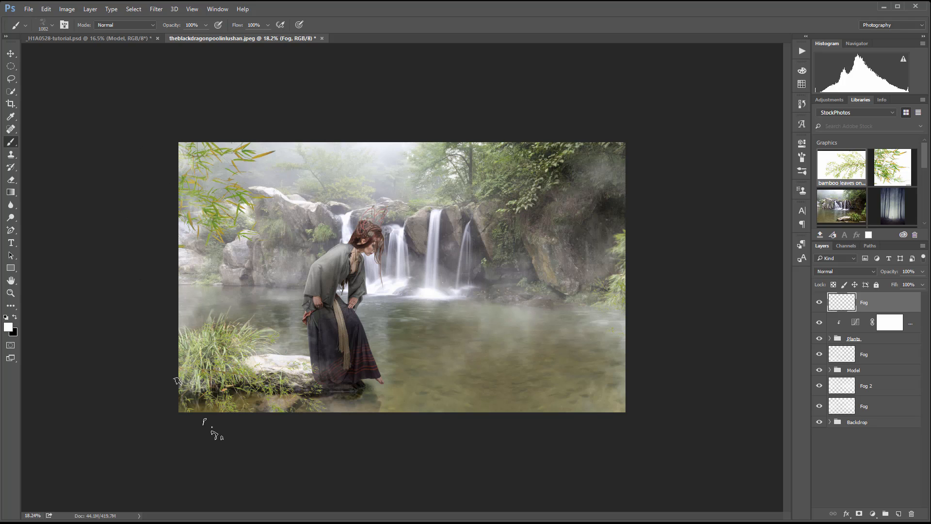
pyautogui.click(190, 384)
pyautogui.click(178, 122)
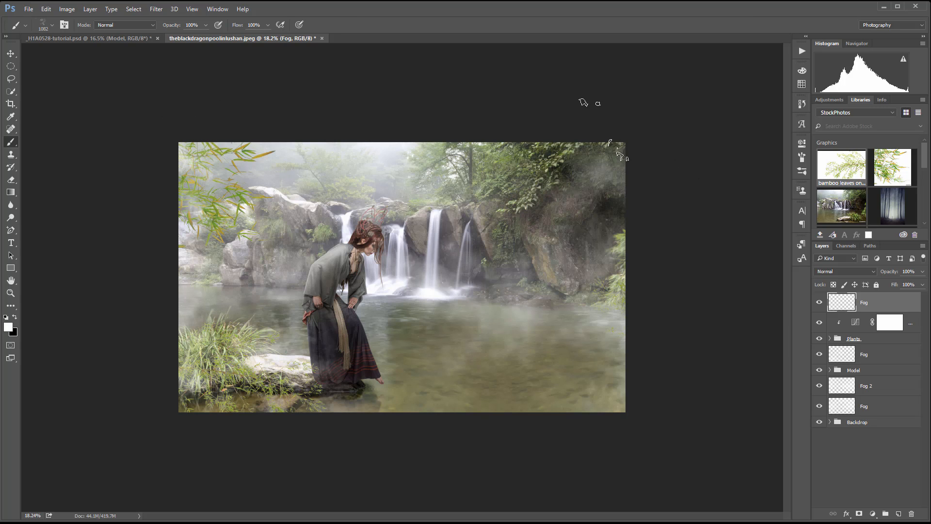
# Paint 1082 px fog along the image's upper-right corner and right edge and over the grass at the left edge
pyautogui.click(605, 128)
pyautogui.click(527, 120)
pyautogui.click(561, 127)
pyautogui.click(536, 139)
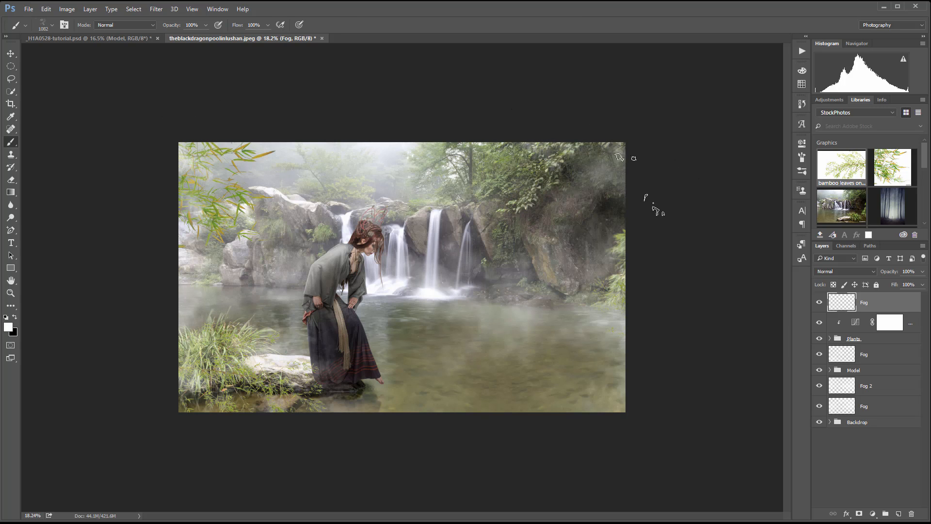
pyautogui.click(634, 284)
pyautogui.click(636, 410)
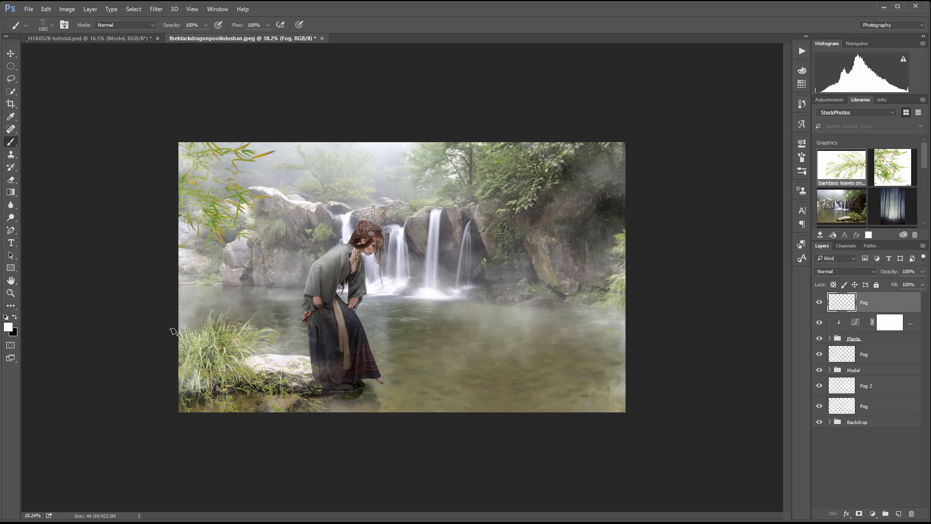
pyautogui.click(156, 362)
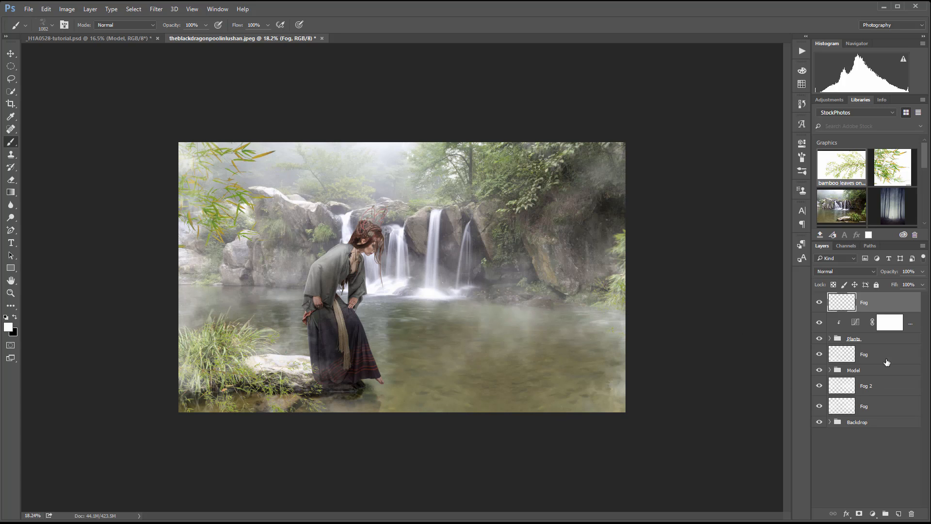
# Reshape the Curves adjustment clipped to the Plants group, moving its midtone points and adjusting the black point
pyautogui.click(11, 54)
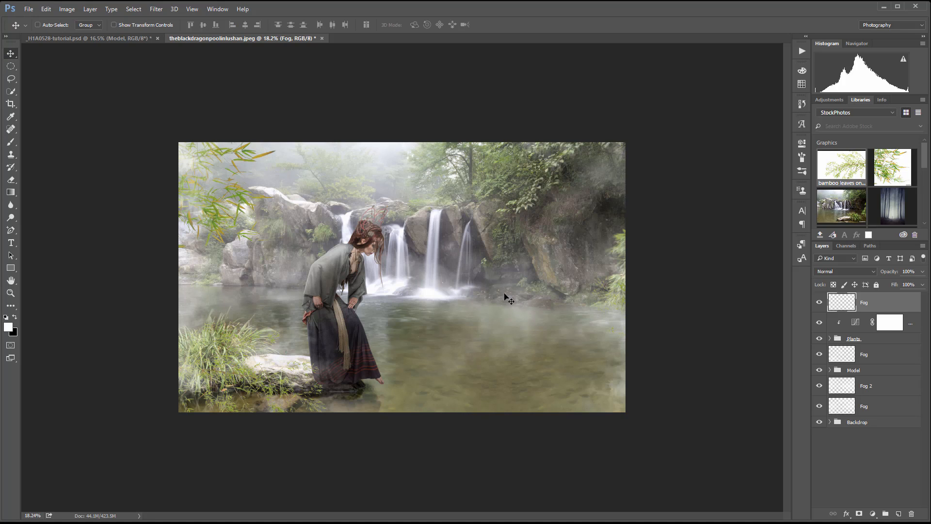
pyautogui.click(911, 320)
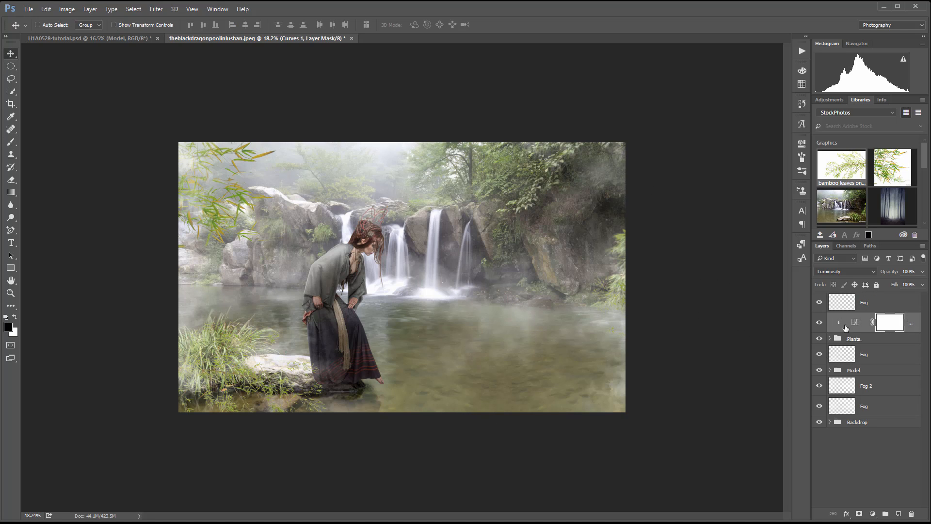
pyautogui.doubleClick(856, 321)
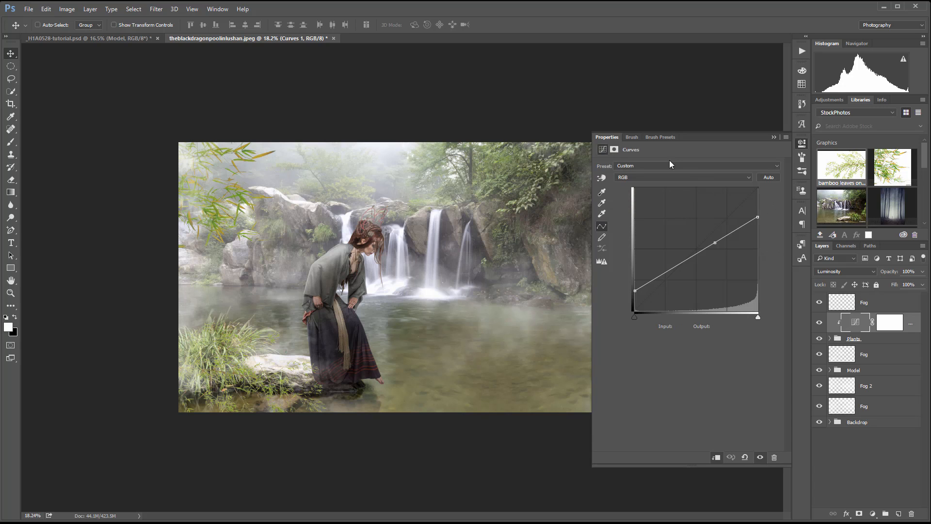
pyautogui.moveTo(699, 250)
pyautogui.mouseDown()
pyautogui.moveTo(699, 265)
pyautogui.moveTo(715, 253)
pyautogui.moveTo(695, 261)
pyautogui.mouseUp()
pyautogui.moveTo(635, 291)
pyautogui.mouseDown()
pyautogui.moveTo(635, 307)
pyautogui.moveTo(629, 299)
pyautogui.mouseUp()
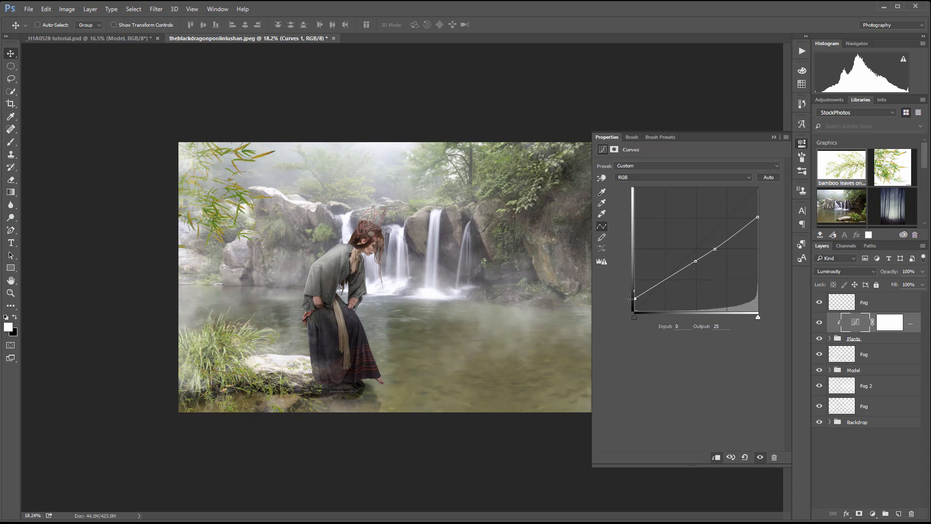
pyautogui.moveTo(760, 217)
pyautogui.mouseDown()
pyautogui.moveTo(762, 201)
pyautogui.moveTo(765, 217)
pyautogui.mouseUp()
pyautogui.click(714, 248)
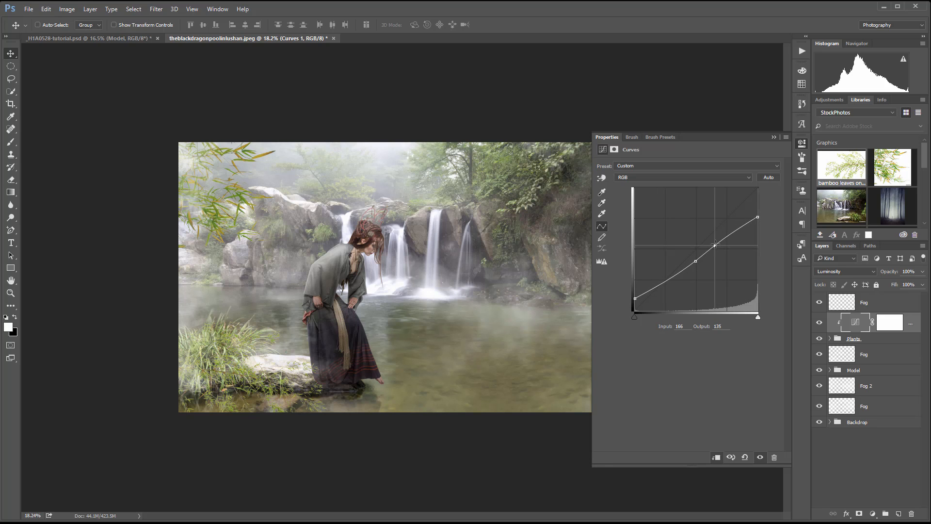
pyautogui.moveTo(697, 262); pyautogui.dragTo(731, 253)
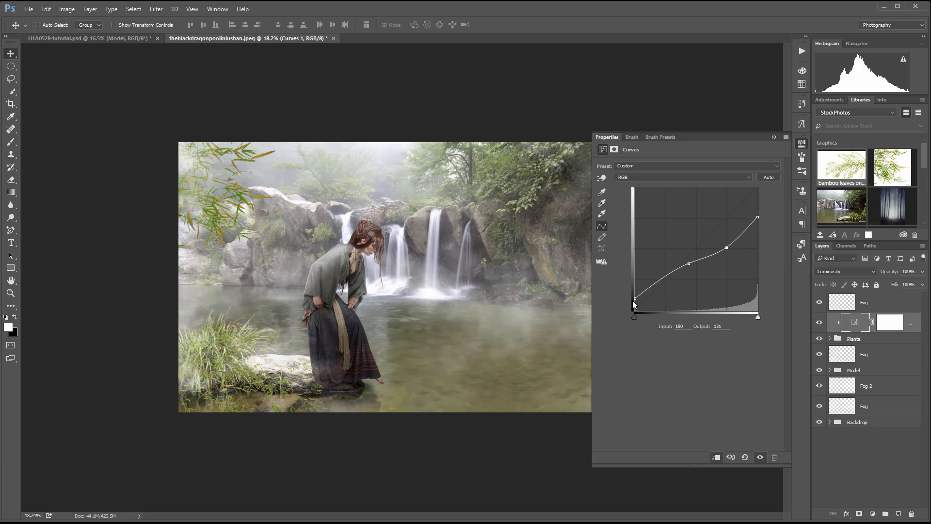
pyautogui.moveTo(635, 296); pyautogui.dragTo(635, 285)
pyautogui.click(803, 144)
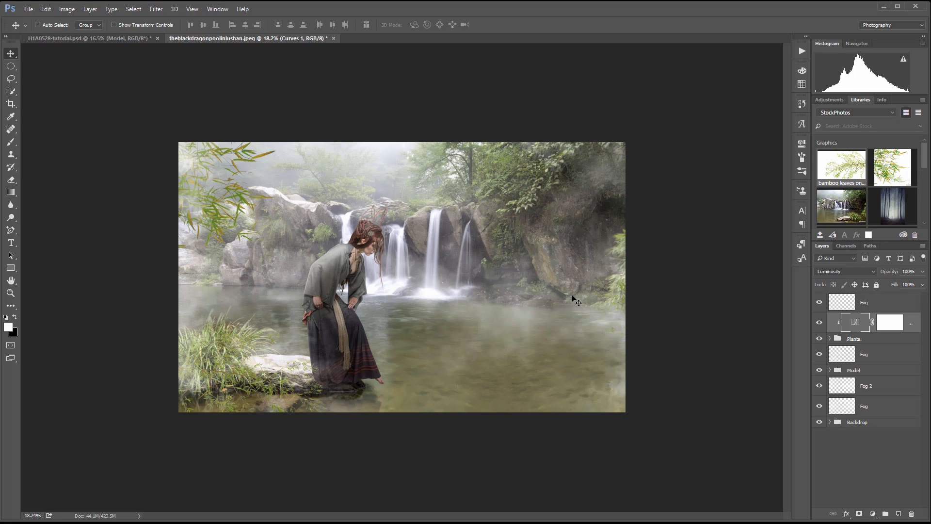
# Add a Curves adjustment layer directly above the Backdrop group and name it Color
pyautogui.hotkey('ctrl', '+')
pyautogui.scroll(4, 343, 372)
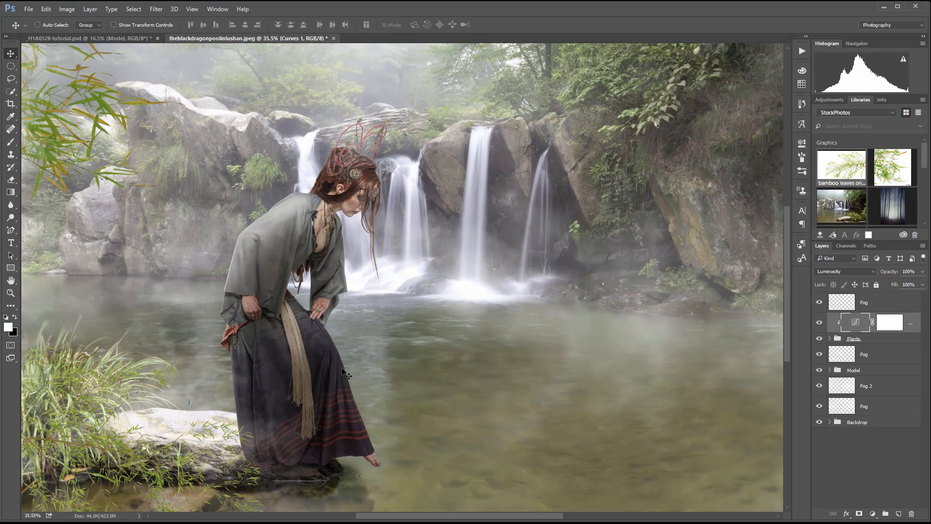
pyautogui.scroll(-5, 347, 359)
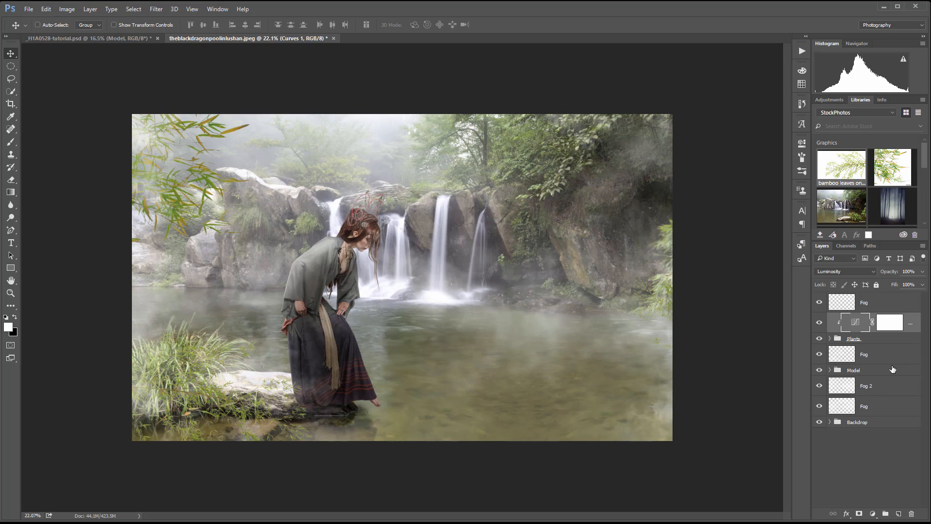
pyautogui.click(885, 423)
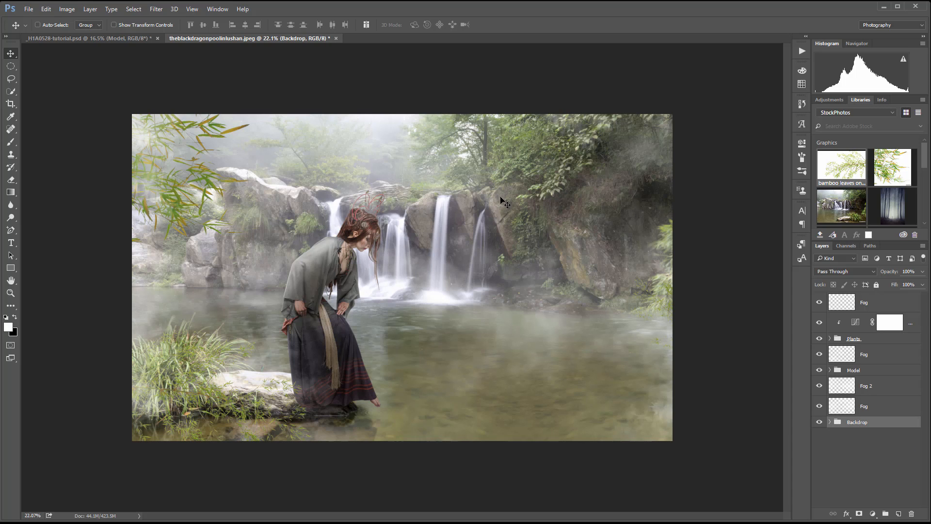
pyautogui.click(872, 512)
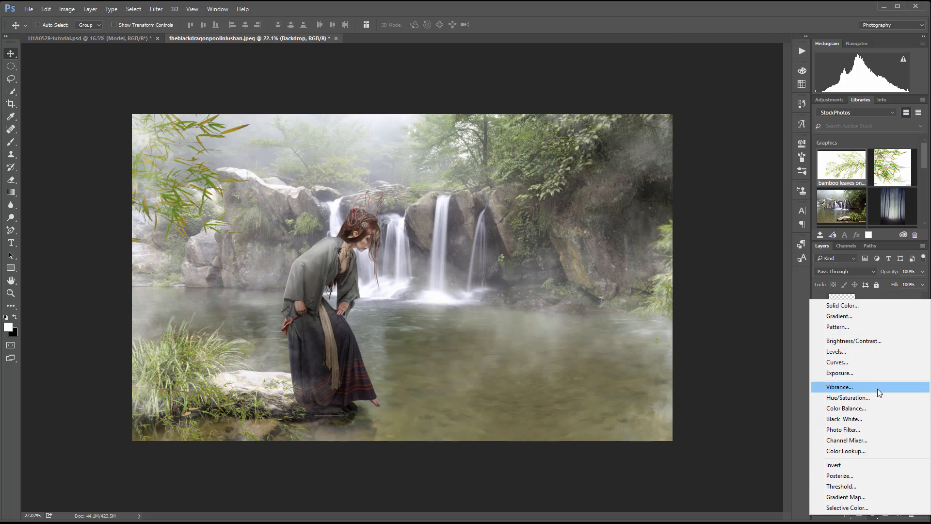
pyautogui.click(871, 365)
pyautogui.doubleClick(904, 426)
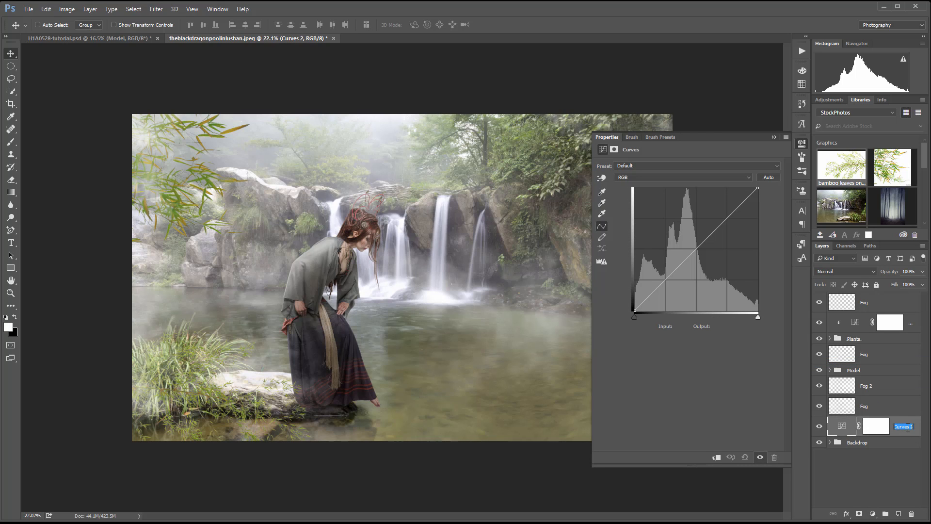
pyautogui.write('Color')
pyautogui.press('Return')
# Set the new Curves layer's blend mode to Color and clip it to the Backdrop group
pyautogui.click(871, 270)
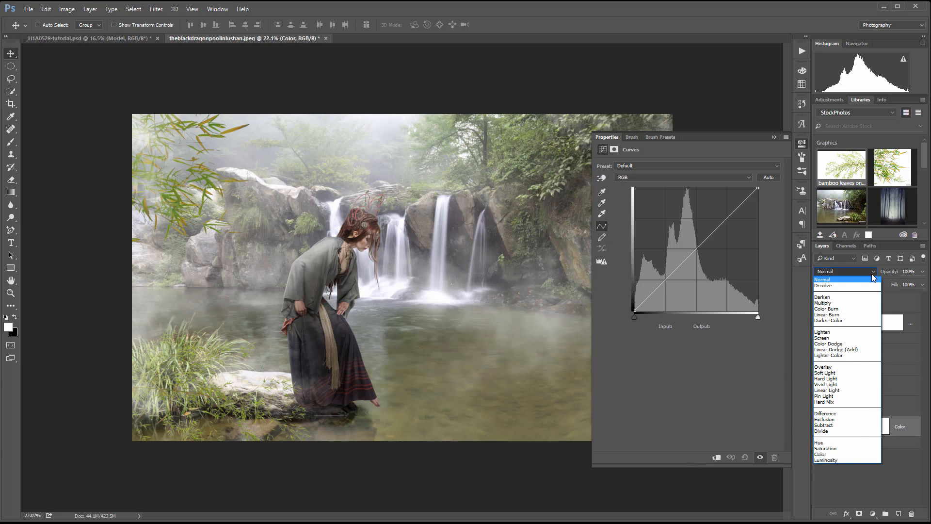
pyautogui.click(857, 454)
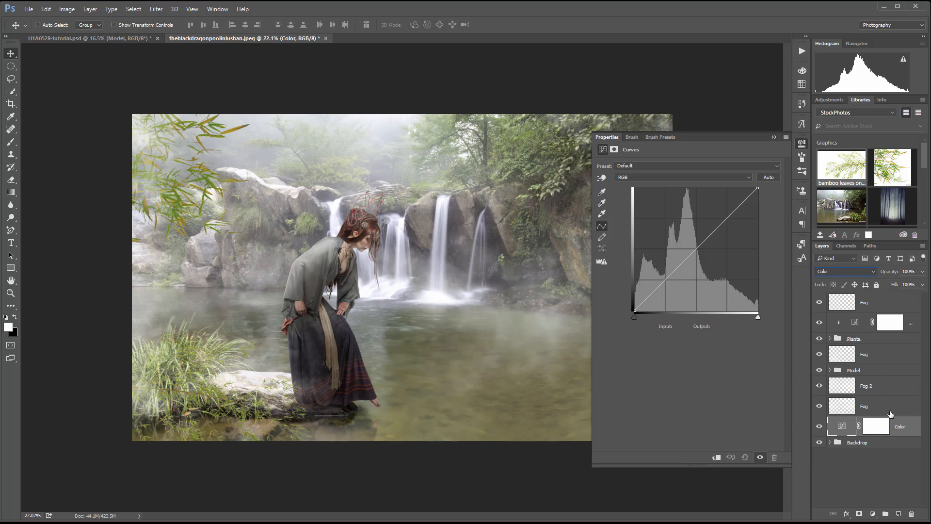
pyautogui.keyDown('alt'); pyautogui.click(906, 436); pyautogui.keyUp('alt')
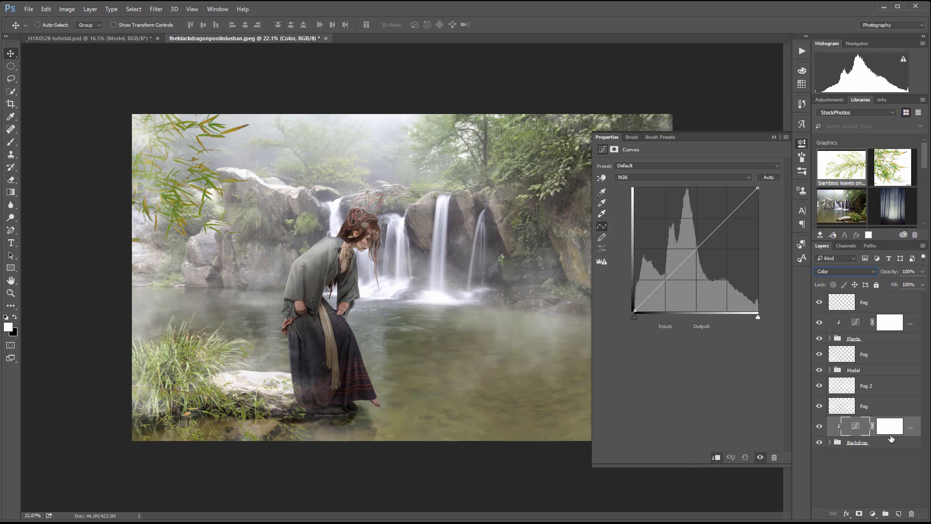
# Lift the backdrop curve's blue midtones to output 140 at input 134 and its red midtones to output 133 at input 129
pyautogui.click(699, 177)
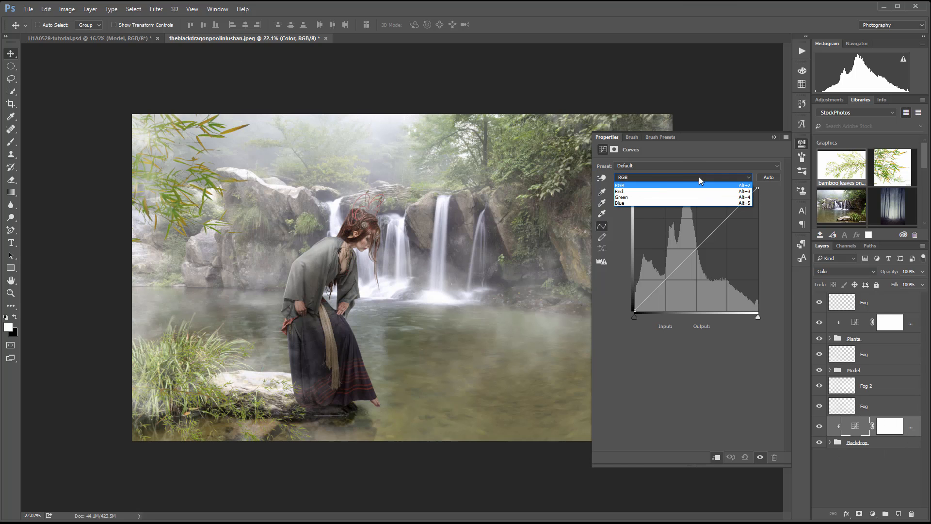
pyautogui.click(663, 203)
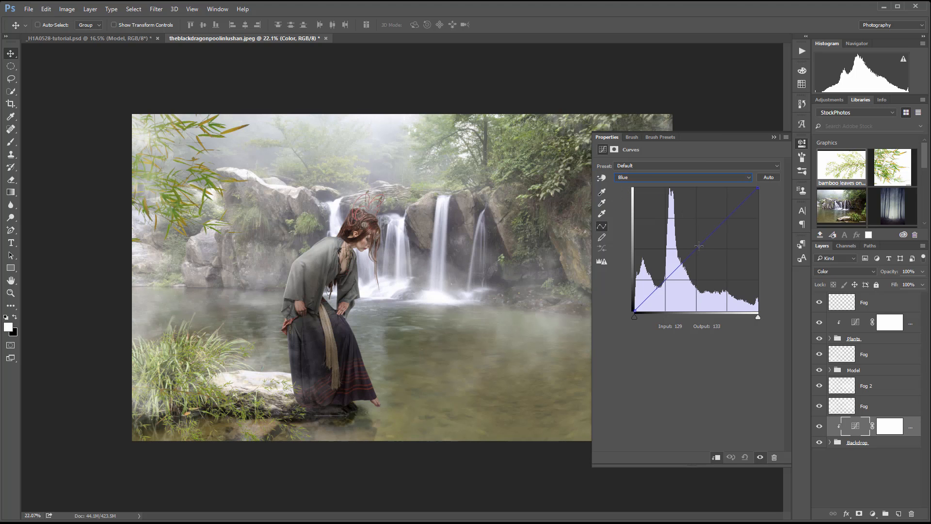
pyautogui.moveTo(699, 246); pyautogui.dragTo(699, 243)
pyautogui.click(666, 178)
pyautogui.click(649, 192)
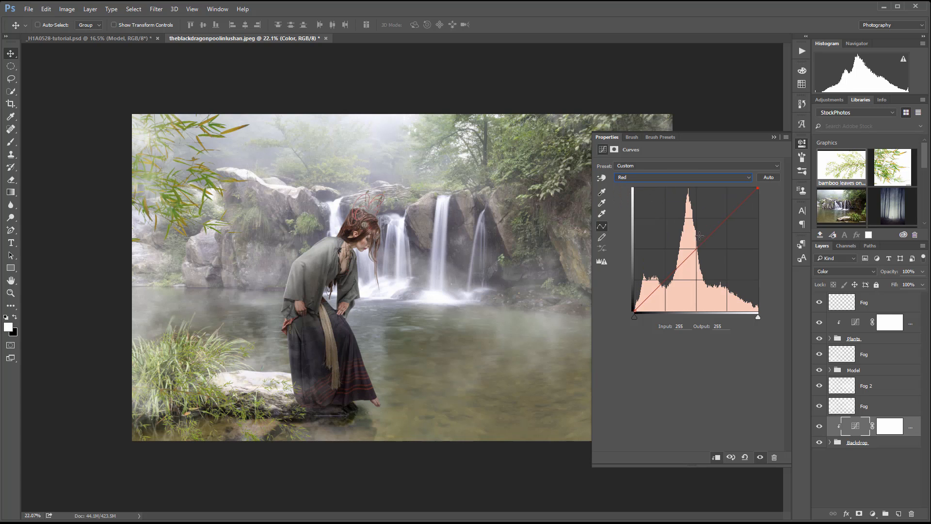
pyautogui.moveTo(693, 252); pyautogui.dragTo(697, 247)
# Raise the backdrop curve's green midtones to output 142 at input 138
pyautogui.click(657, 179)
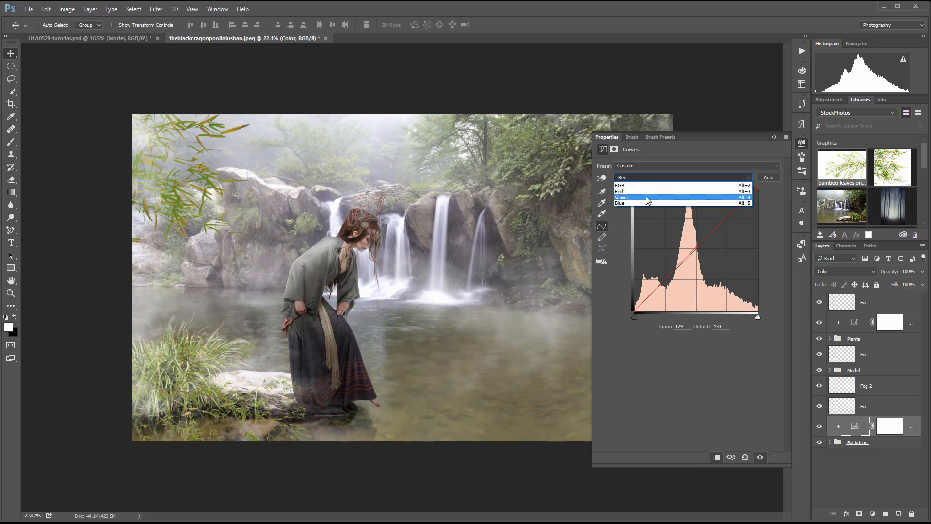
pyautogui.click(647, 198)
pyautogui.moveTo(699, 243); pyautogui.dragTo(702, 242)
# Lift the backdrop curve's blue black point to output 10 and move its blue midpoint to input 147, output 144
pyautogui.scroll(2, 338, 270)
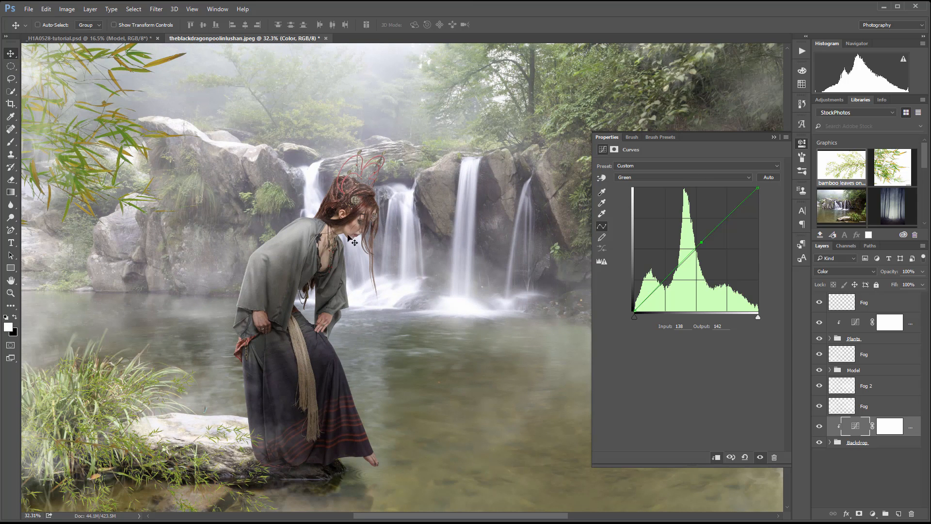
pyautogui.click(689, 175)
pyautogui.click(649, 203)
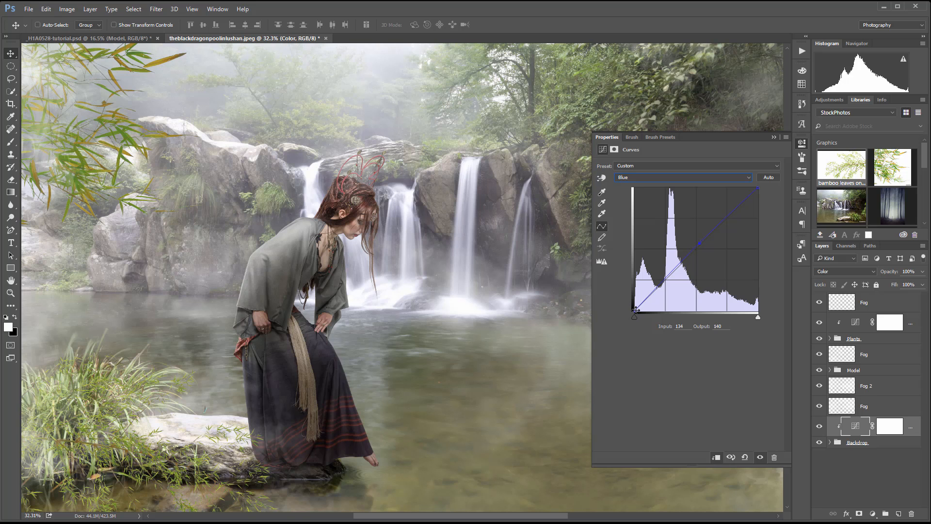
pyautogui.moveTo(634, 313)
pyautogui.mouseDown()
pyautogui.moveTo(668, 319)
pyautogui.moveTo(626, 310)
pyautogui.moveTo(623, 285)
pyautogui.moveTo(620, 308)
pyautogui.mouseUp()
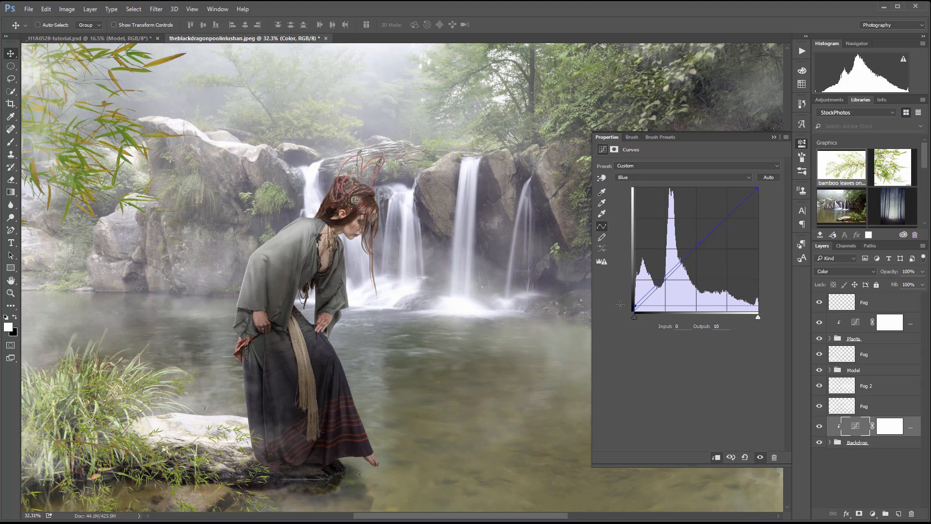
pyautogui.moveTo(696, 246)
pyautogui.mouseDown()
pyautogui.moveTo(697, 233)
pyautogui.moveTo(706, 241)
pyautogui.mouseUp()
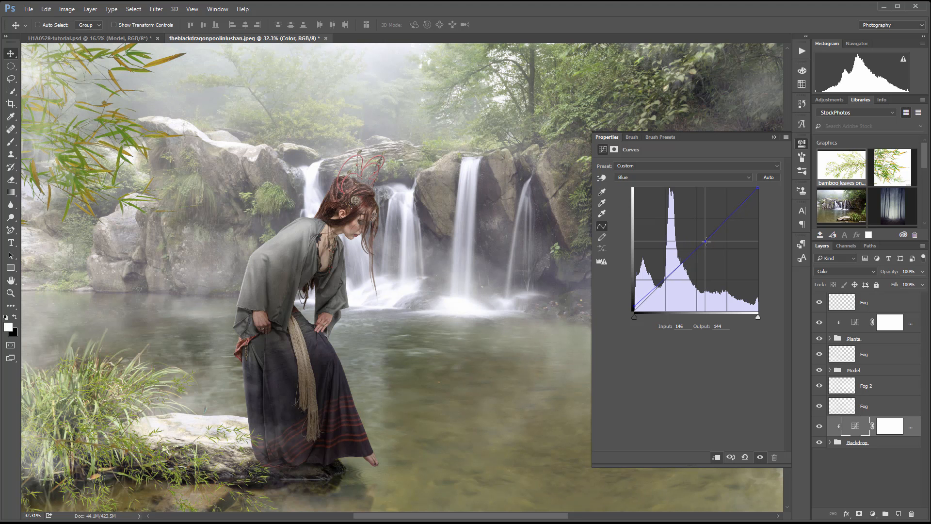
pyautogui.scroll(-6, 420, 267)
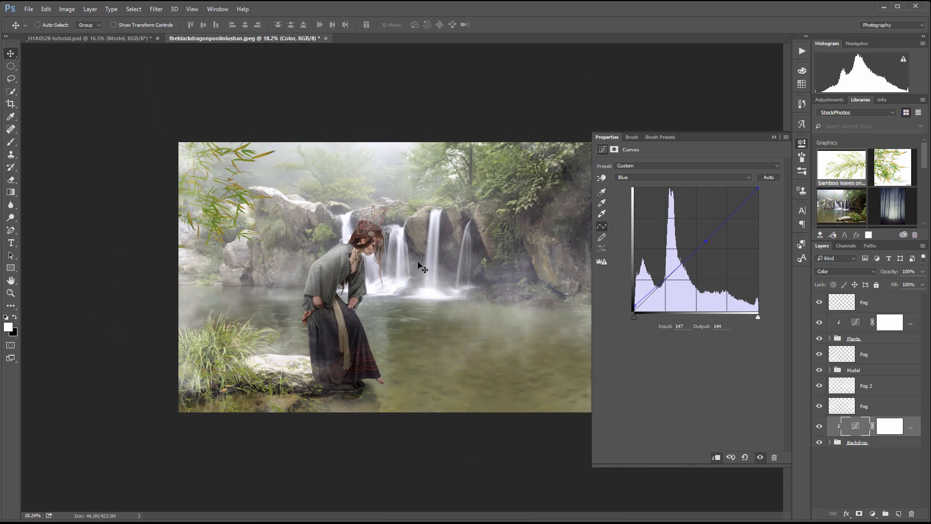
# Compare the image with and without the Color-mode Curves adjustment above the Backdrop group
pyautogui.scroll(1, 421, 266)
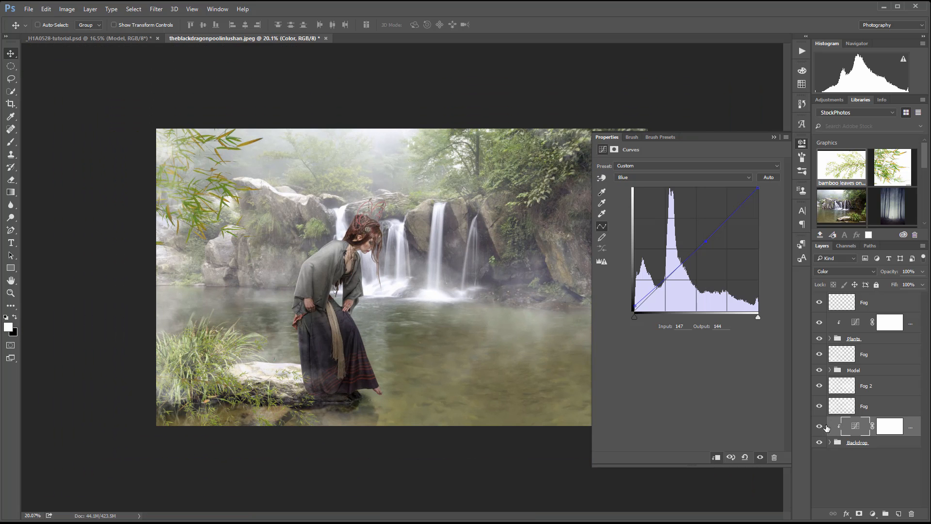
pyautogui.click(818, 427)
pyautogui.click(819, 427)
pyautogui.click(818, 427)
pyautogui.click(818, 427)
pyautogui.click(802, 143)
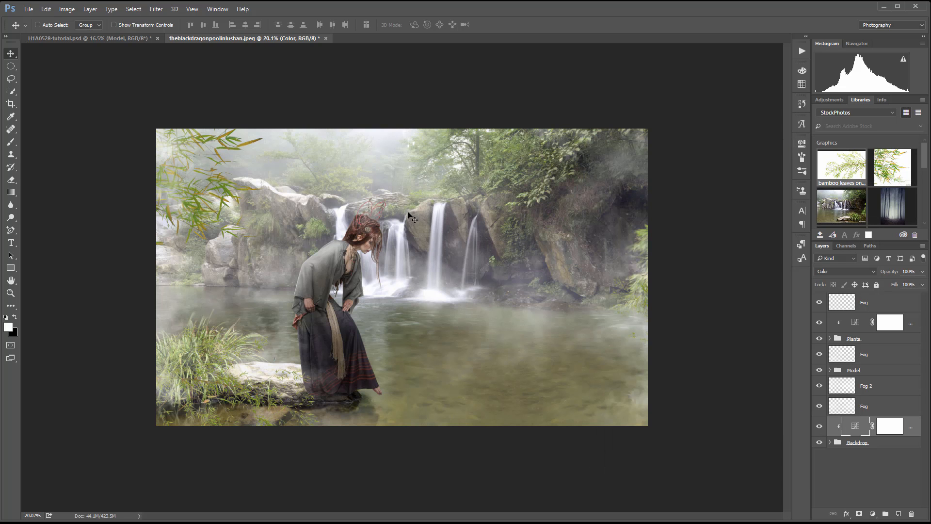
# Add a new layer named Drop directly above the Model group, with the foot and water ripples in close view
pyautogui.scroll(4, 390, 413)
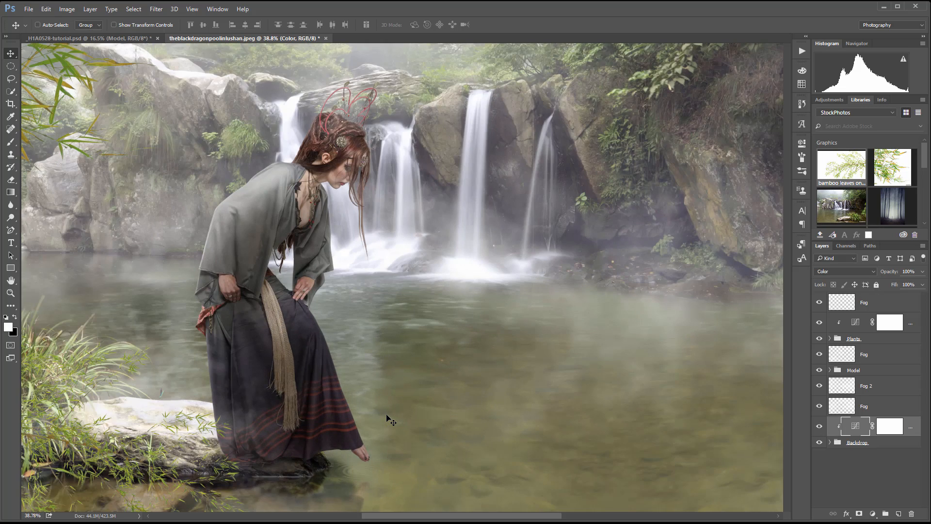
pyautogui.scroll(2, 360, 439)
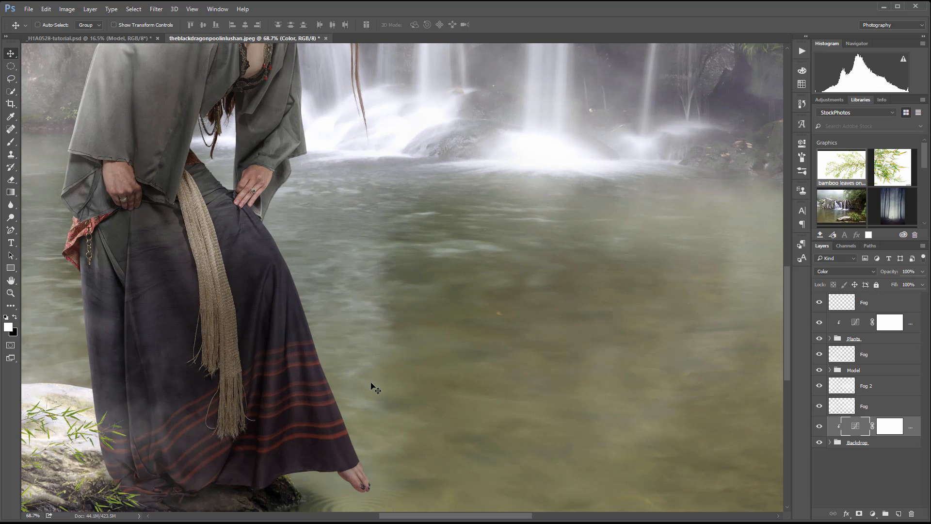
pyautogui.moveTo(380, 424); pyautogui.dragTo(399, 227)
pyautogui.scroll(5, 388, 288)
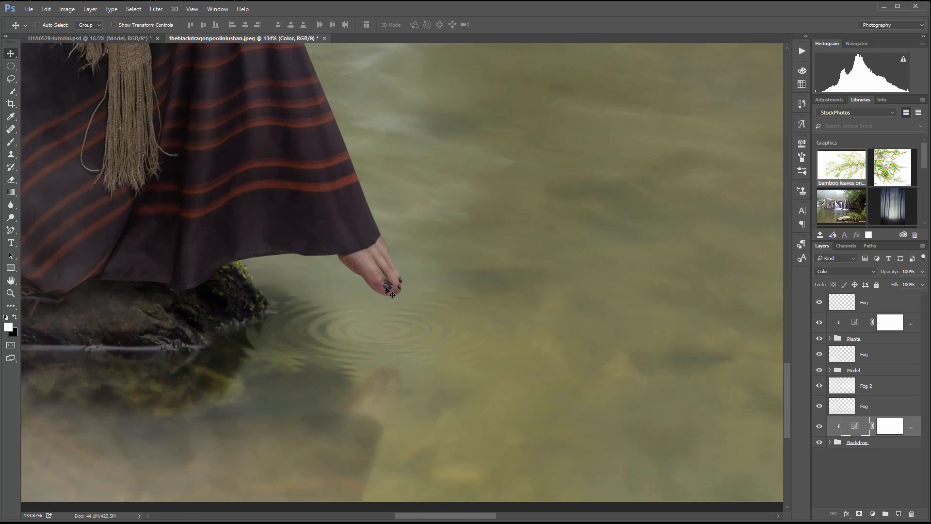
pyautogui.scroll(-1, 394, 294)
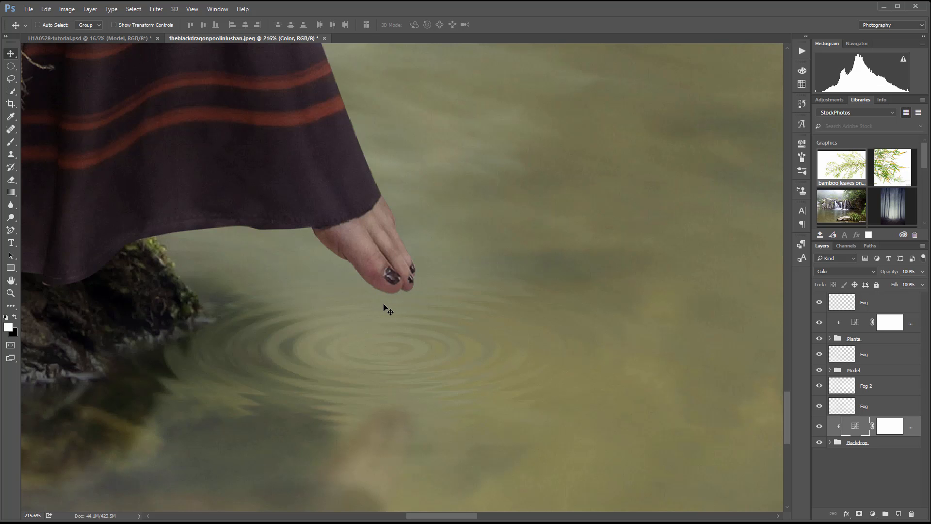
pyautogui.scroll(3, 385, 309)
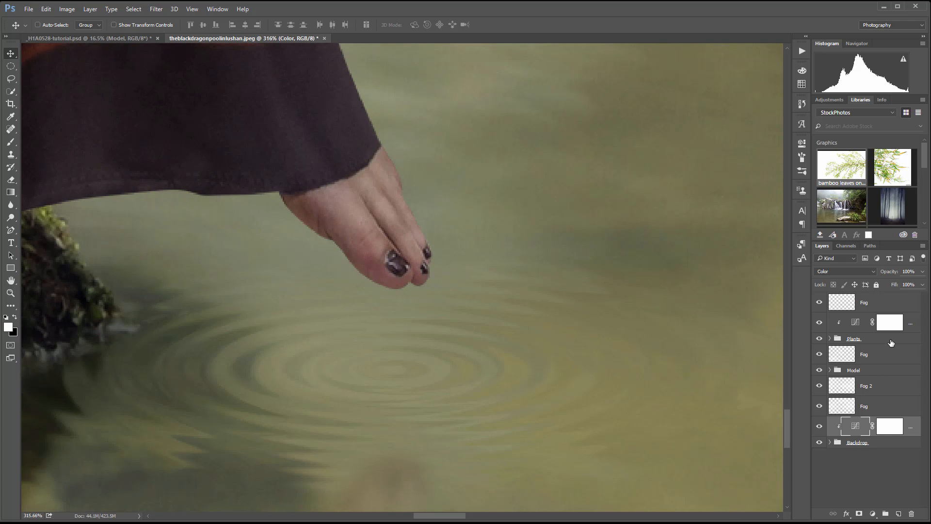
pyautogui.click(898, 372)
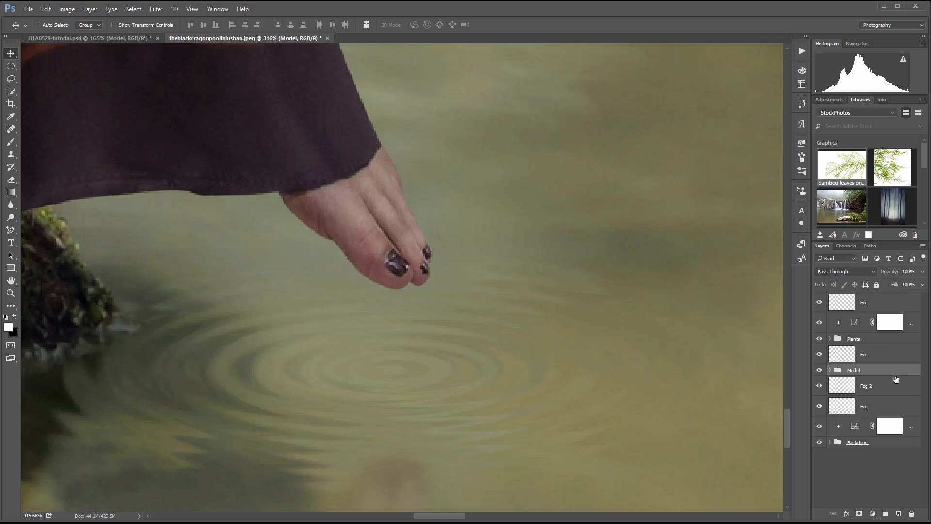
pyautogui.click(898, 513)
pyautogui.doubleClick(869, 374)
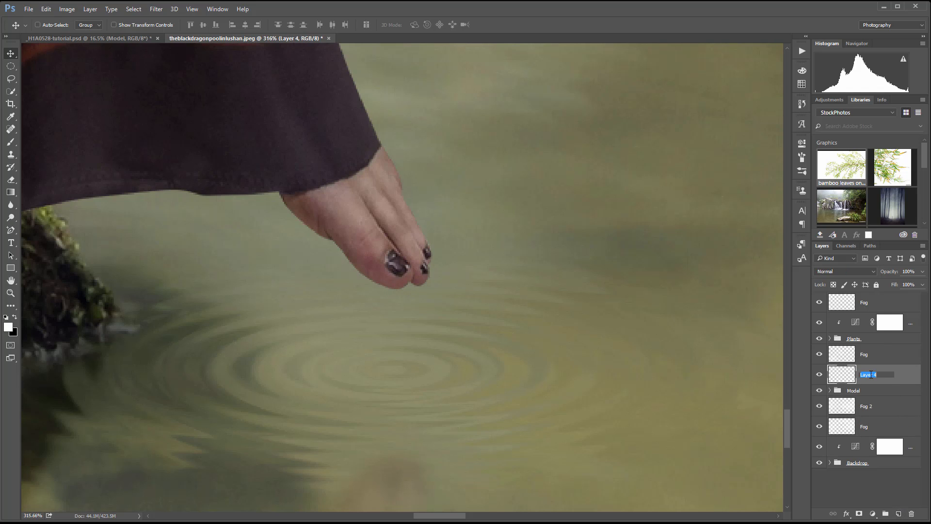
pyautogui.write('Drop')
pyautogui.press('Return')
# Choose the Brush tool with the 60 px bubble brush preset
pyautogui.click(11, 144)
pyautogui.rightClick(460, 260)
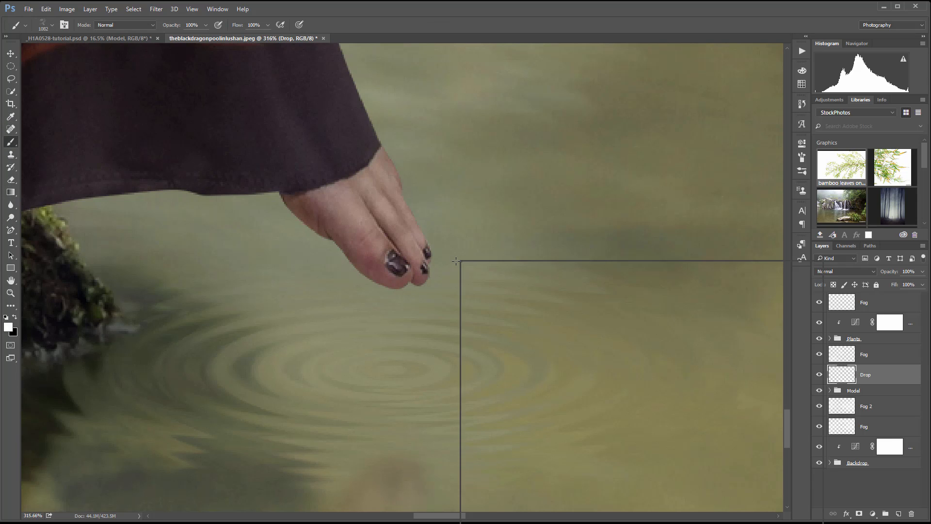
pyautogui.rightClick(364, 123)
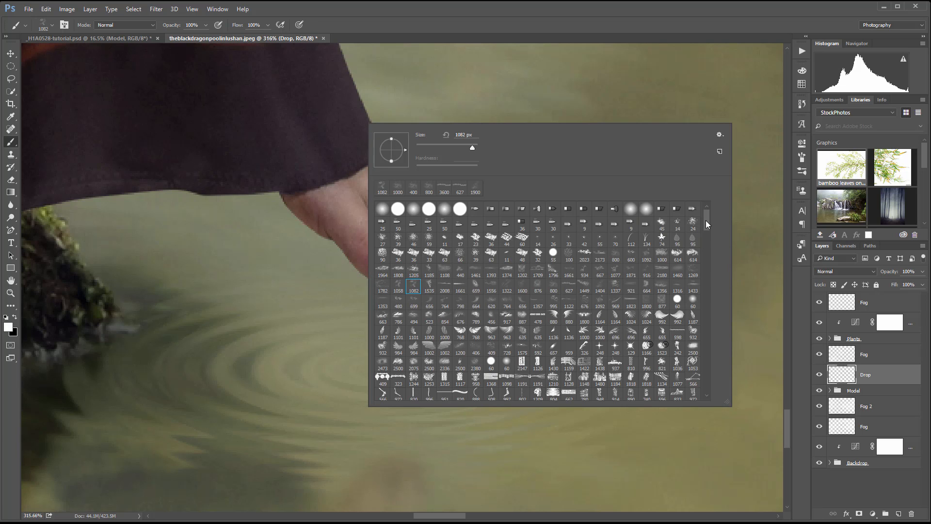
pyautogui.moveTo(706, 220)
pyautogui.mouseDown()
pyautogui.moveTo(707, 383)
pyautogui.moveTo(703, 324)
pyautogui.mouseUp()
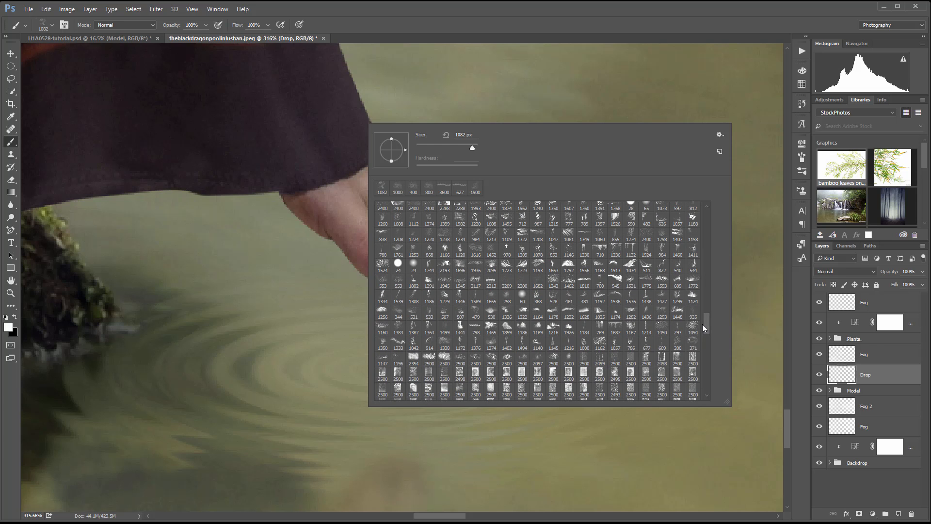
pyautogui.moveTo(703, 324); pyautogui.dragTo(706, 290)
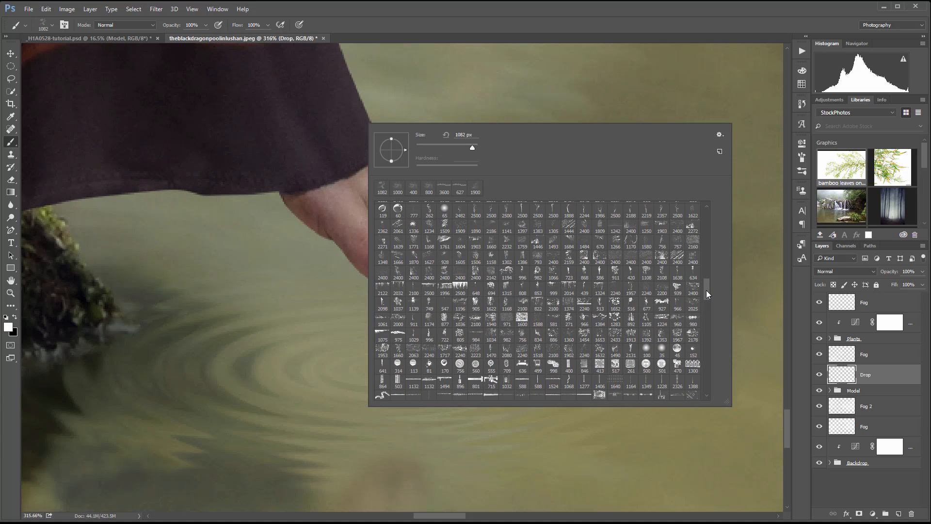
pyautogui.moveTo(706, 290); pyautogui.dragTo(706, 281)
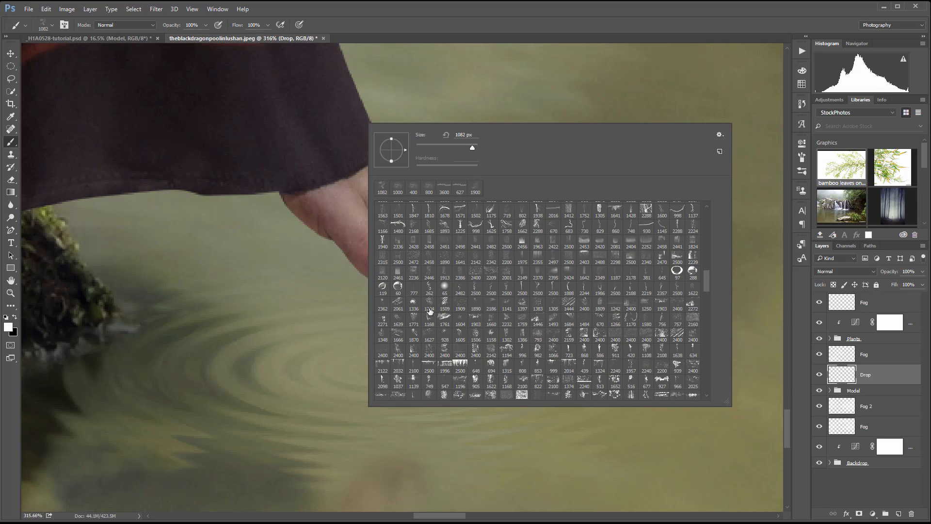
pyautogui.click(398, 286)
# Try to stamp a bubble around the toes with the 60 px brush, undoing each attempt
pyautogui.click(337, 314)
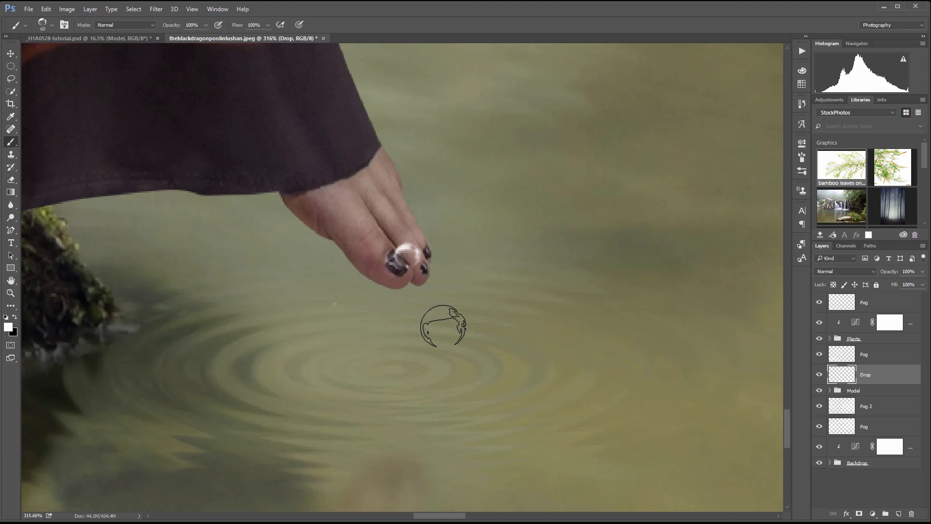
pyautogui.hotkey('ctrl', 'alt', 'z')
pyautogui.hotkey('ctrl', 'alt', 'z')
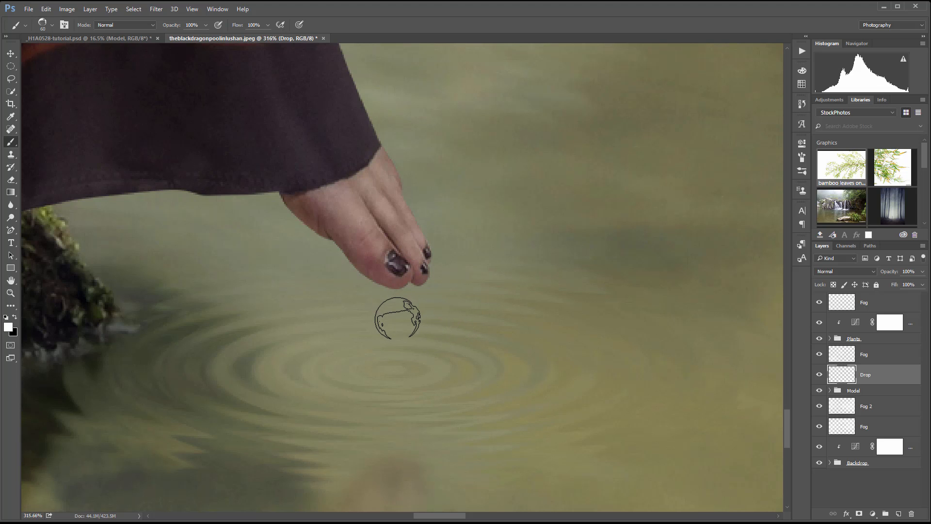
pyautogui.click(387, 325)
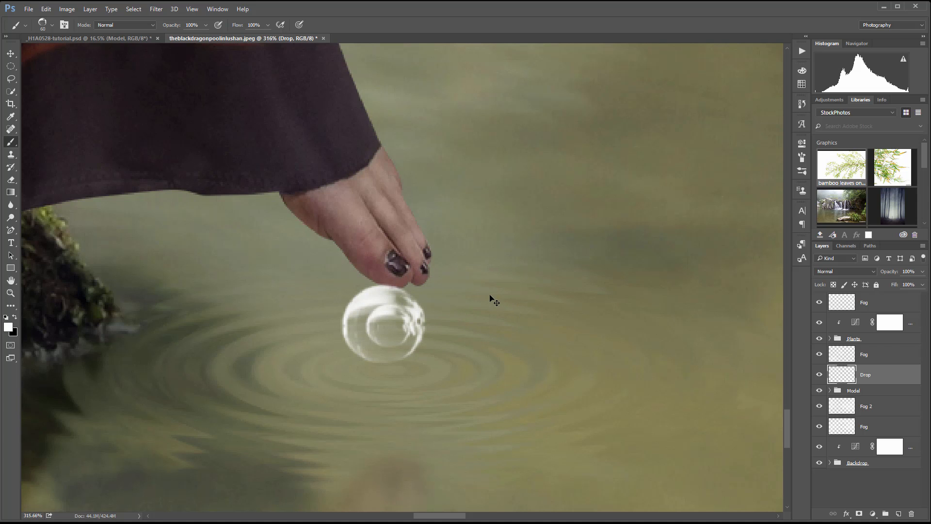
pyautogui.hotkey('ctrl', 'alt', 'z')
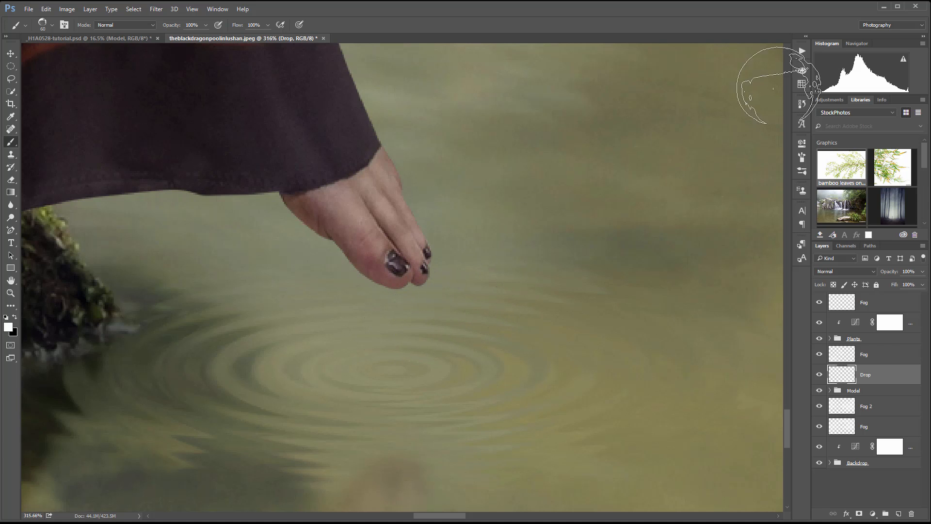
# Turn off Scattering and Shape Dynamics for the bubble brush
pyautogui.click(802, 172)
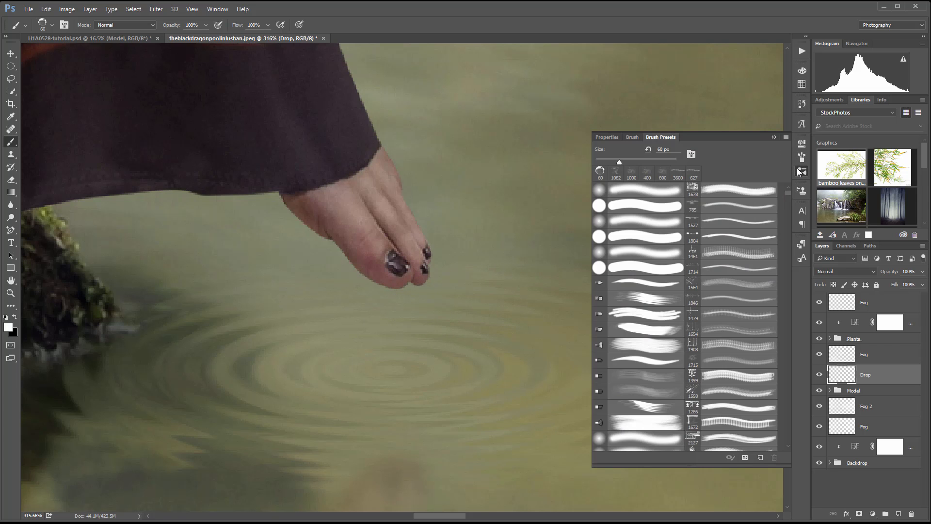
pyautogui.click(803, 156)
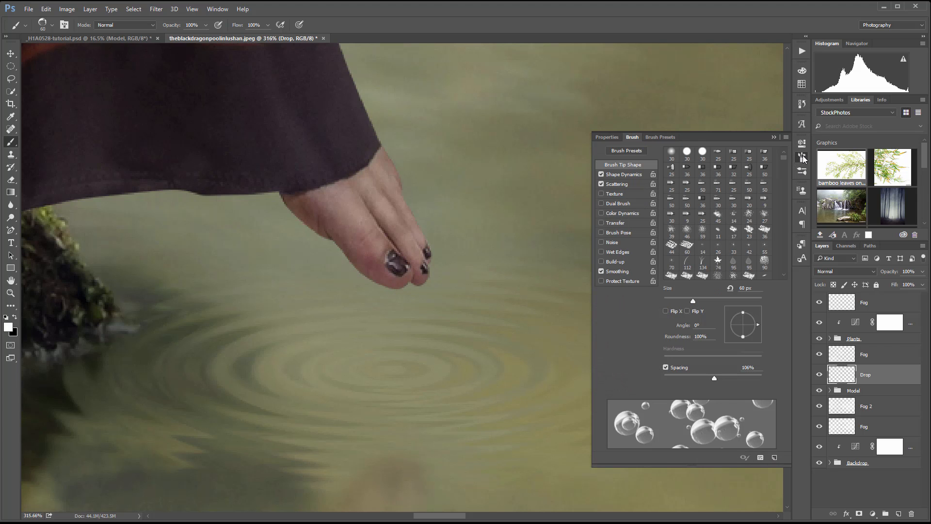
pyautogui.click(601, 184)
pyautogui.click(601, 174)
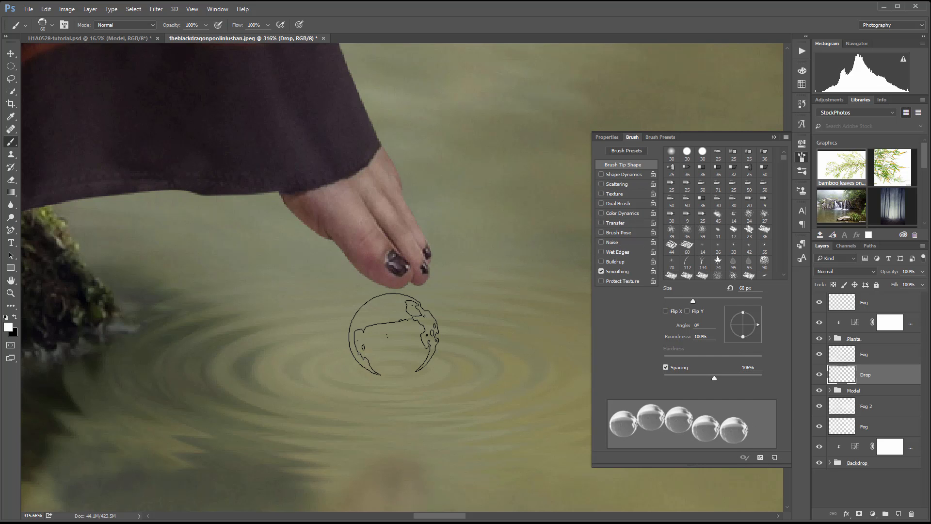
# Shrink the bubble brush to 8 px and stamp a single drop at the centre of the ripples below the foot
pyautogui.press('[')
pyautogui.press('[')
pyautogui.press('[')
pyautogui.press('[')
pyautogui.press('[')
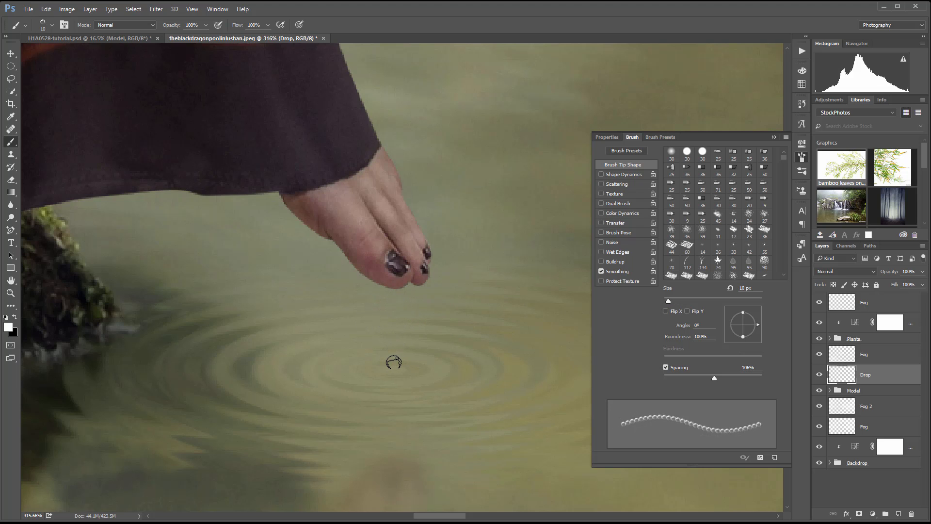
pyautogui.click(393, 362)
pyautogui.hotkey('ctrl', 'z')
pyautogui.press('[')
pyautogui.press('[')
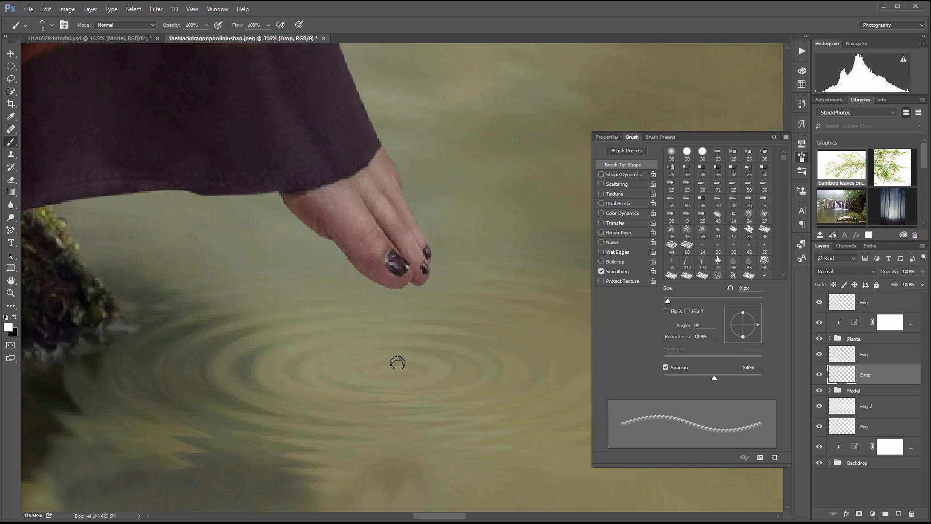
pyautogui.click(396, 363)
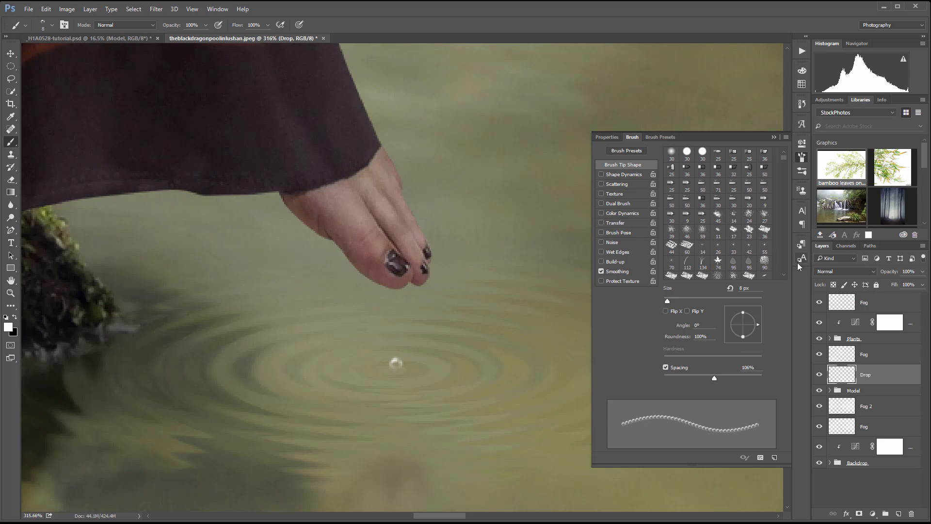
pyautogui.click(802, 161)
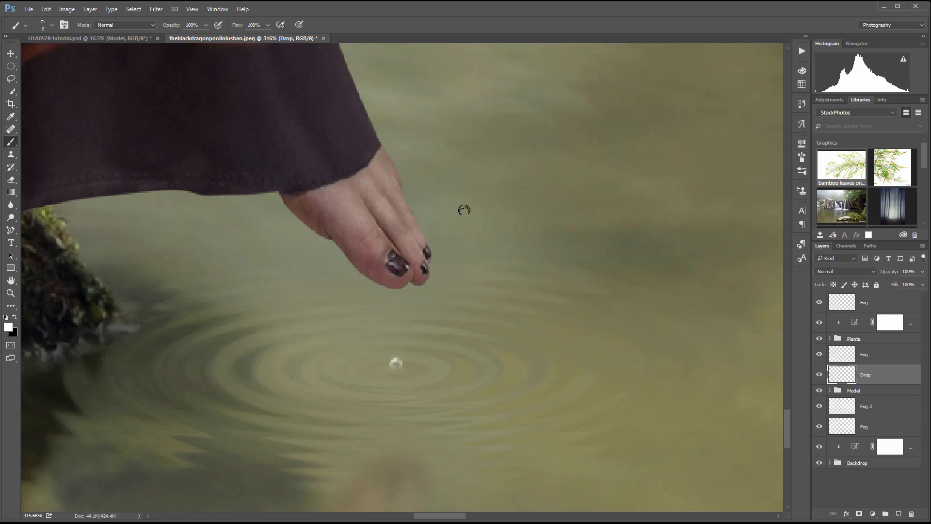
# Choose the 609 px falling-droplets brush preset and undo a trial stamp over the toes
pyautogui.rightClick(464, 210)
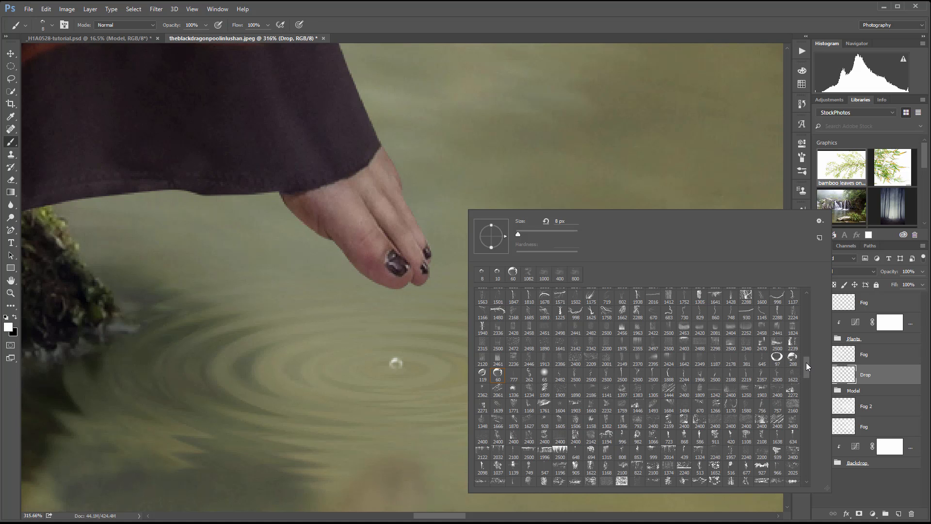
pyautogui.moveTo(806, 362)
pyautogui.mouseDown()
pyautogui.moveTo(805, 348)
pyautogui.moveTo(810, 418)
pyautogui.mouseUp()
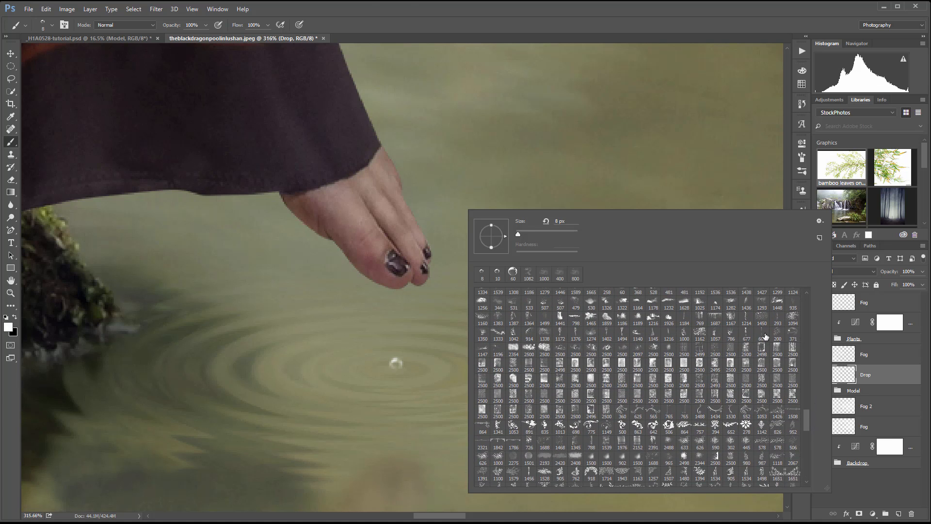
pyautogui.click(762, 333)
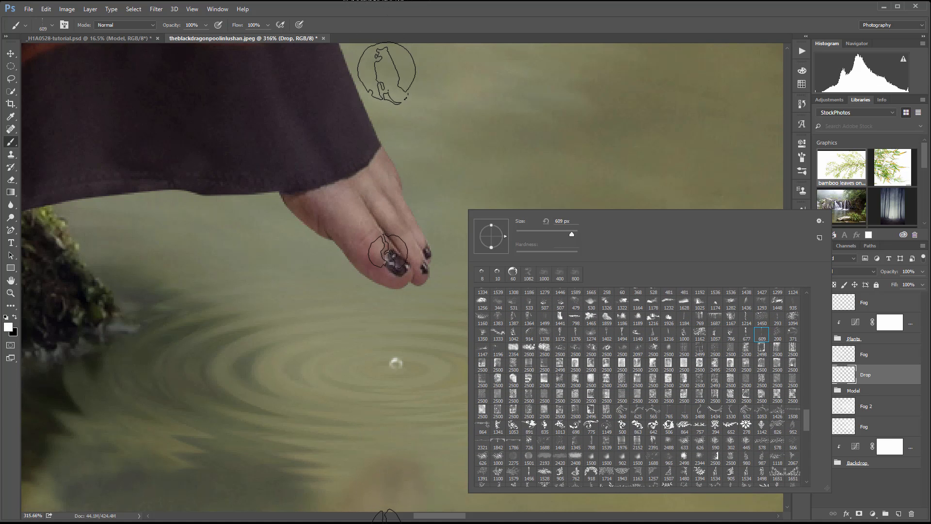
pyautogui.click(383, 250)
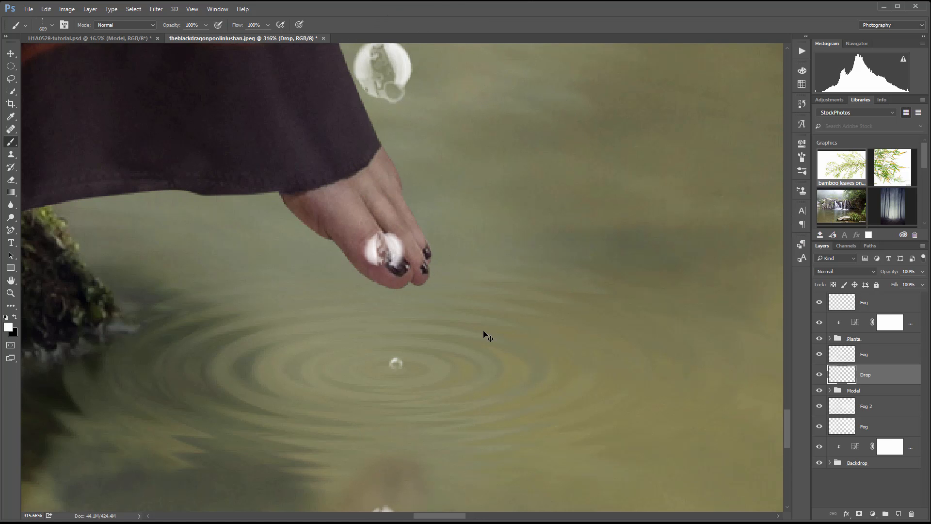
pyautogui.hotkey('ctrl', 'z')
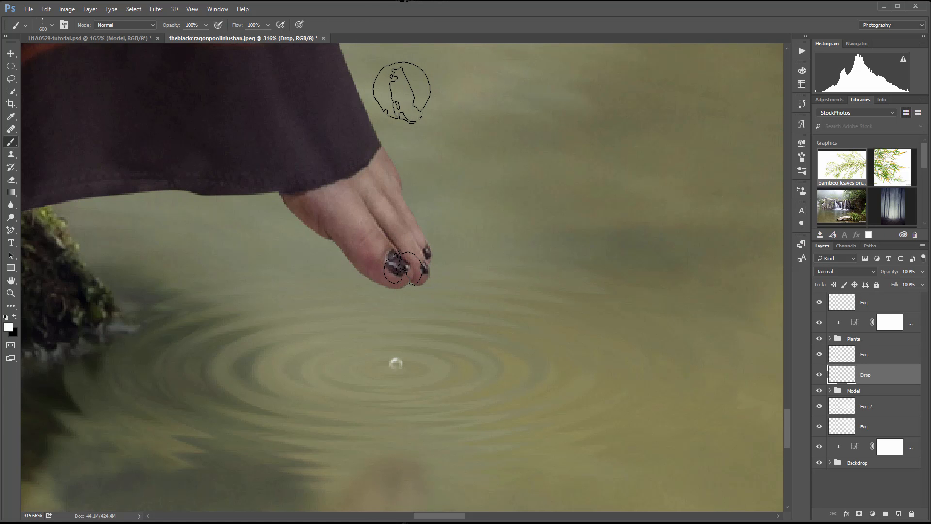
# Shrink the droplets brush to 45 px and stamp a vertical trail of drops from the big toe towards the ripples
pyautogui.press('[')
pyautogui.press('[')
pyautogui.press('[')
pyautogui.press('[')
pyautogui.press('[')
pyautogui.press('[')
pyautogui.press('[')
pyautogui.press('[')
pyautogui.press('[')
pyautogui.press('[')
pyautogui.press('[')
pyautogui.press('[')
pyautogui.press('[')
pyautogui.press('[')
pyautogui.press('[')
pyautogui.press('[')
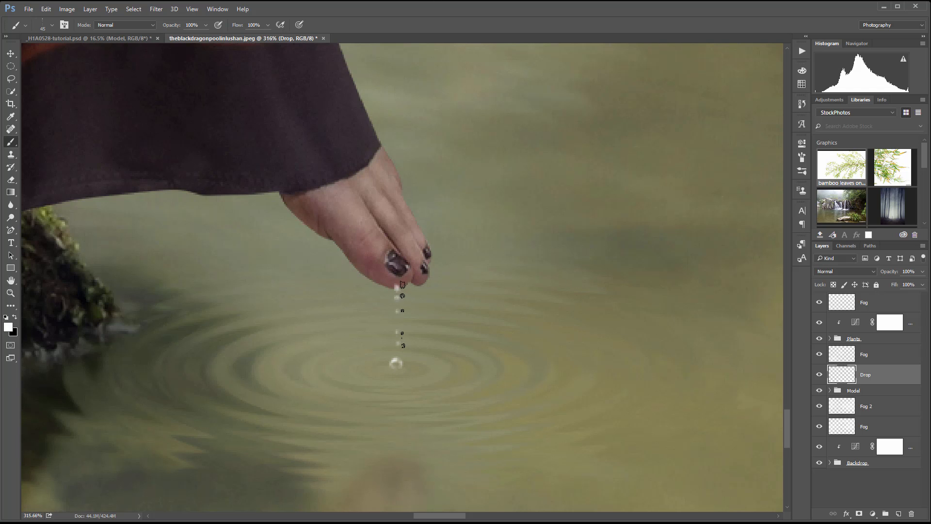
# Set the Drop layer's blend mode to Soft Light
pyautogui.scroll(6, 397, 309)
pyautogui.scroll(-3, 396, 309)
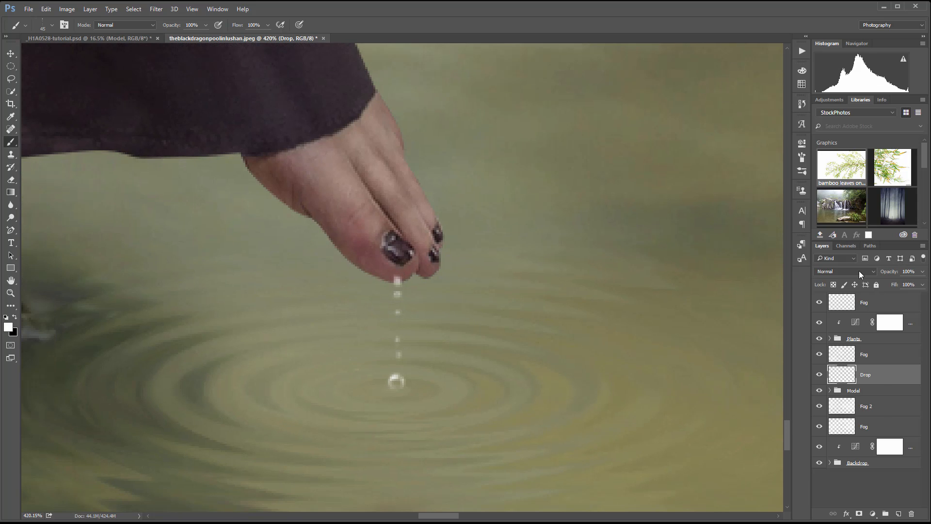
pyautogui.click(859, 270)
pyautogui.click(841, 374)
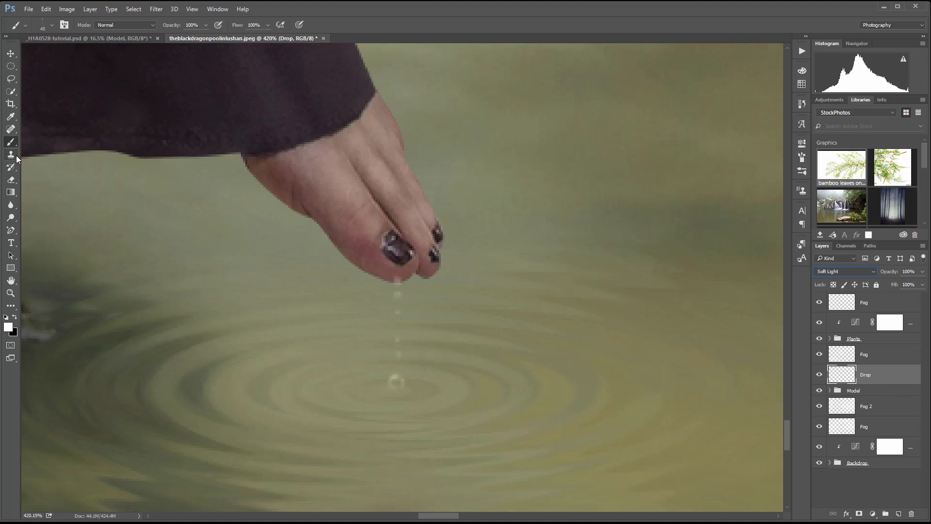
# Choose a soft round brush preset and undo a trial dab on the water beside the foot
pyautogui.rightClick(505, 240)
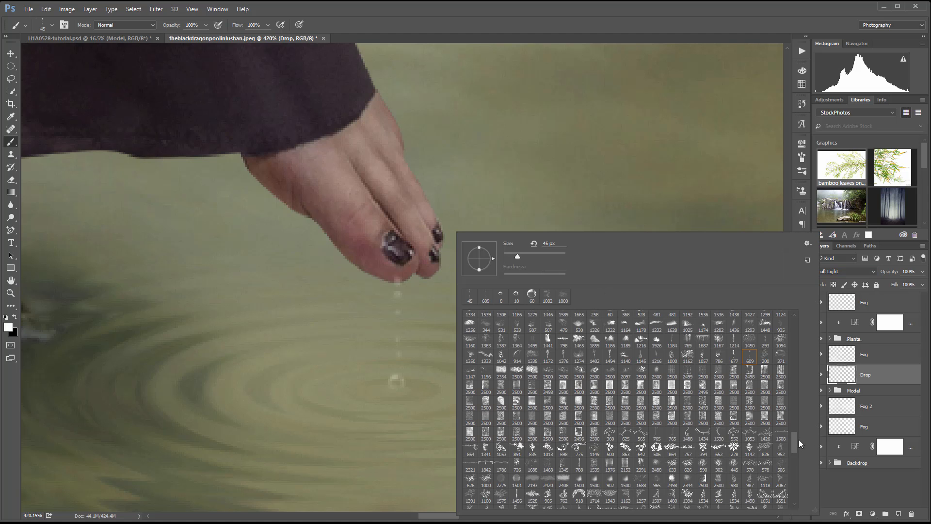
pyautogui.moveTo(795, 440); pyautogui.dragTo(801, 312)
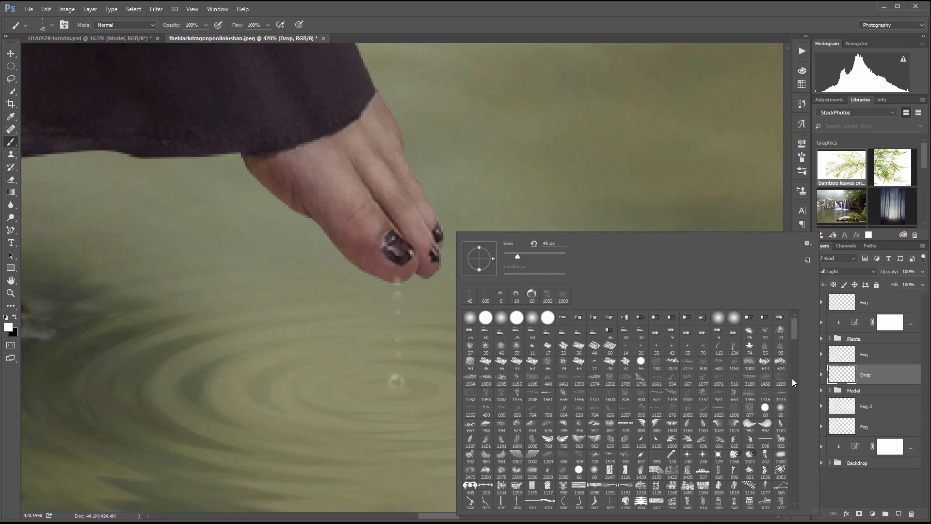
pyautogui.click(532, 317)
pyautogui.click(546, 193)
pyautogui.click(546, 193)
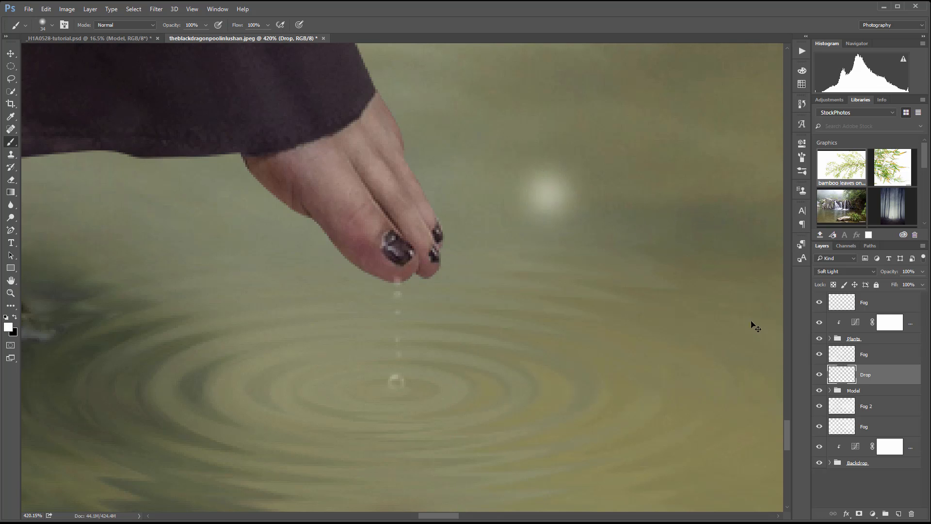
pyautogui.hotkey('ctrl', 'z')
# Add a layer mask to the Drop layer and hide the drop overlapping the big toe with an 8 px black brush
pyautogui.click(859, 514)
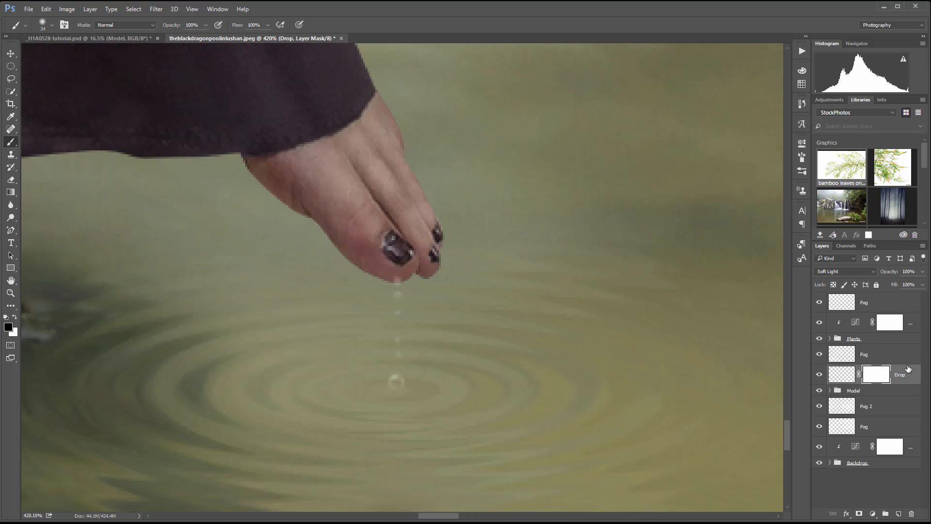
pyautogui.press('x')
pyautogui.scroll(1, 430, 251)
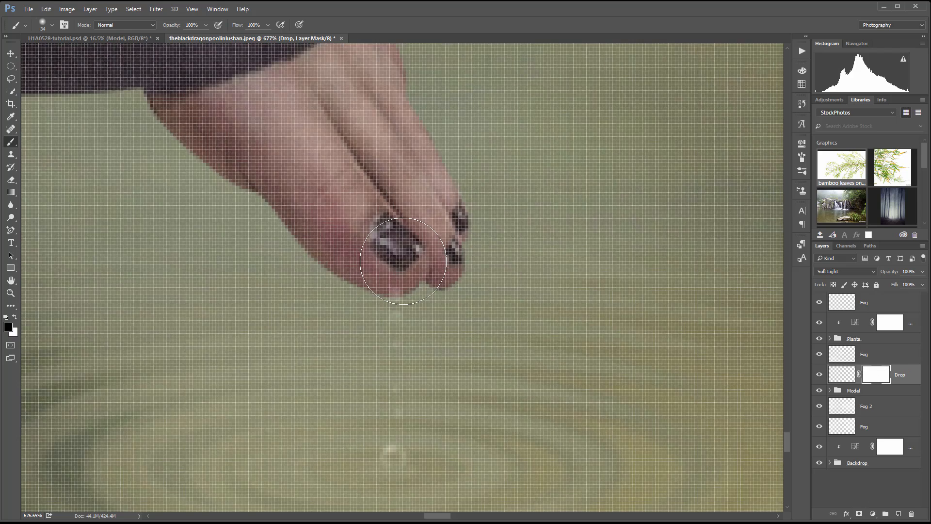
pyautogui.press('[')
pyautogui.press('[')
pyautogui.press('[')
pyautogui.press('[')
pyautogui.press('[')
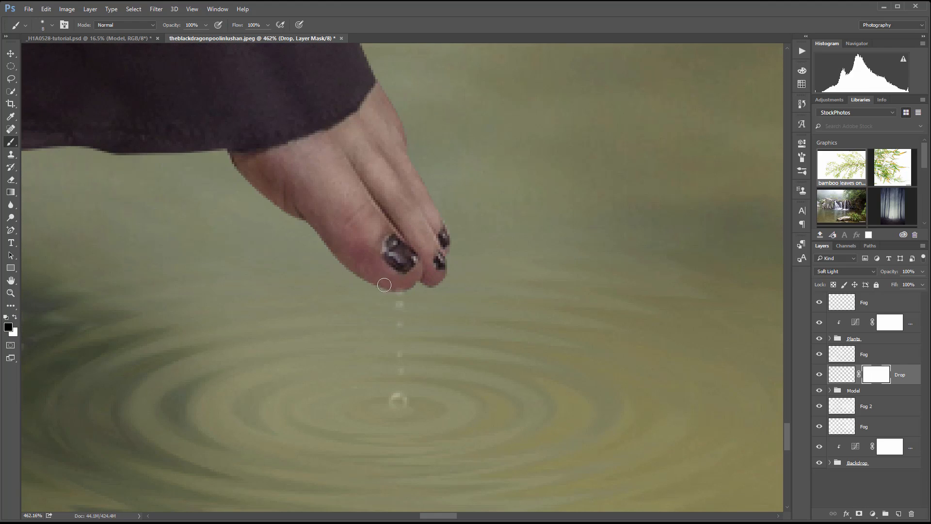
pyautogui.scroll(-1, 414, 292)
pyautogui.scroll(-17, 414, 292)
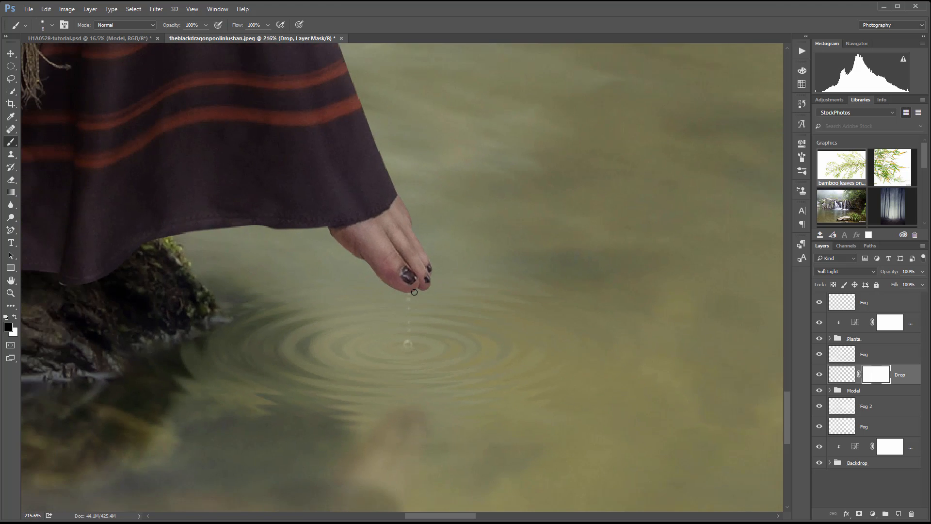
# Reduce the Drop layer's opacity to 49%
pyautogui.scroll(-3, 414, 293)
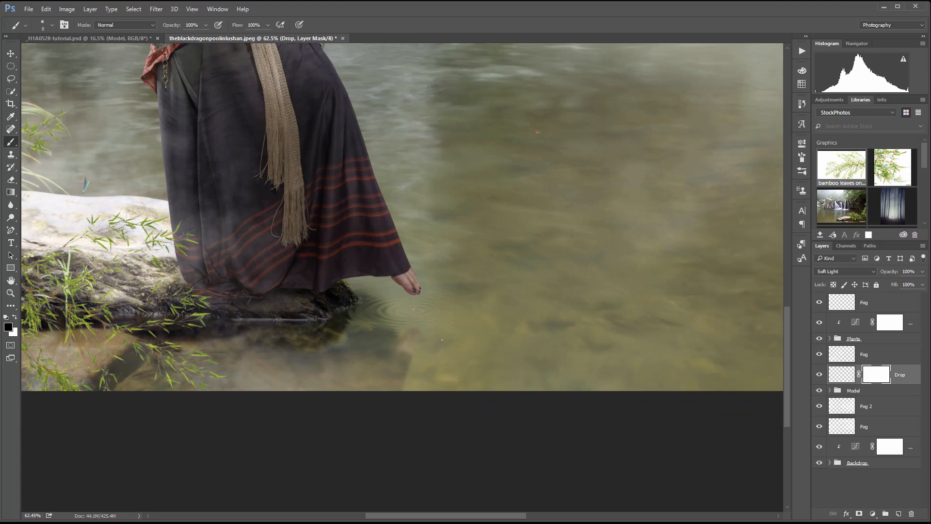
pyautogui.scroll(3, 437, 331)
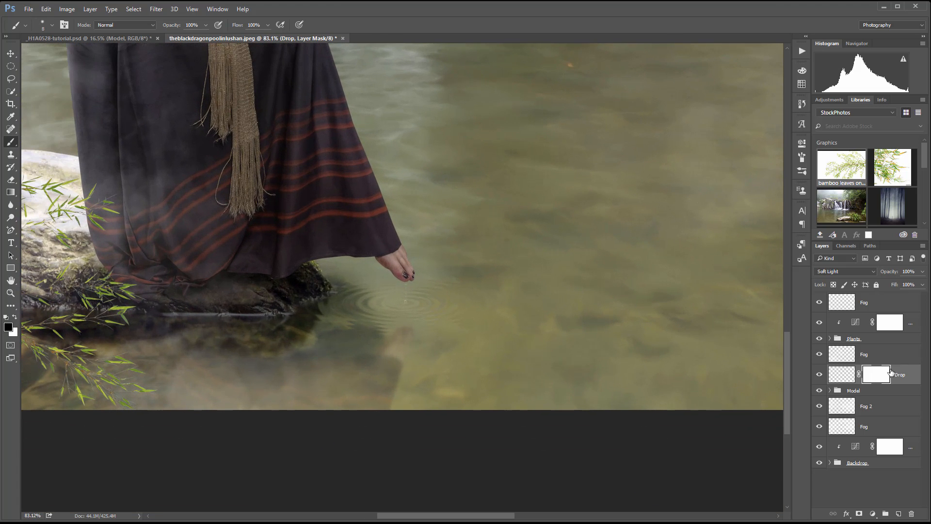
pyautogui.click(840, 376)
pyautogui.click(923, 271)
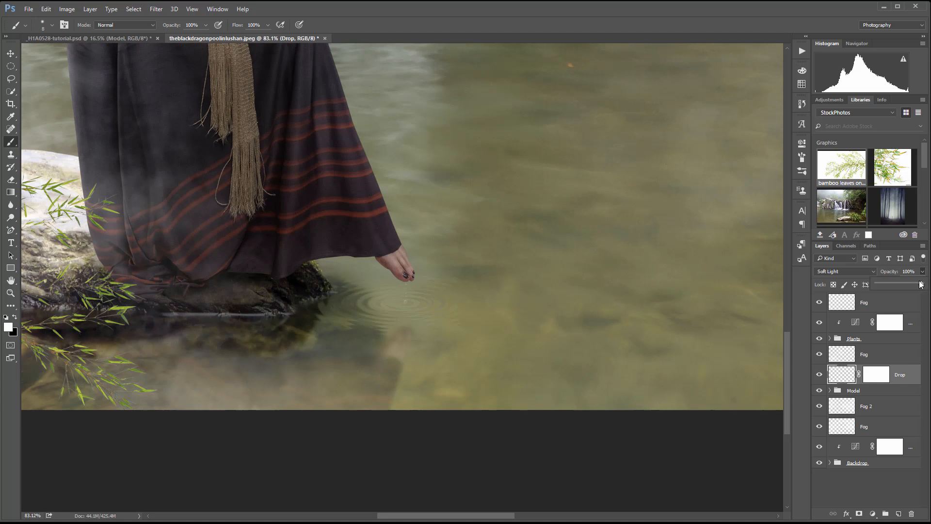
pyautogui.moveTo(923, 284); pyautogui.dragTo(886, 285)
pyautogui.scroll(-4, 438, 298)
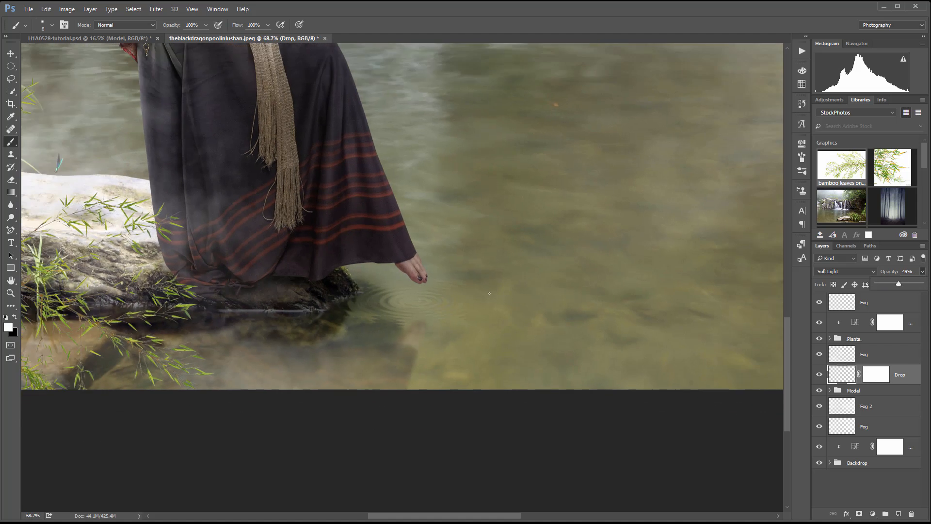
pyautogui.scroll(-2, 438, 298)
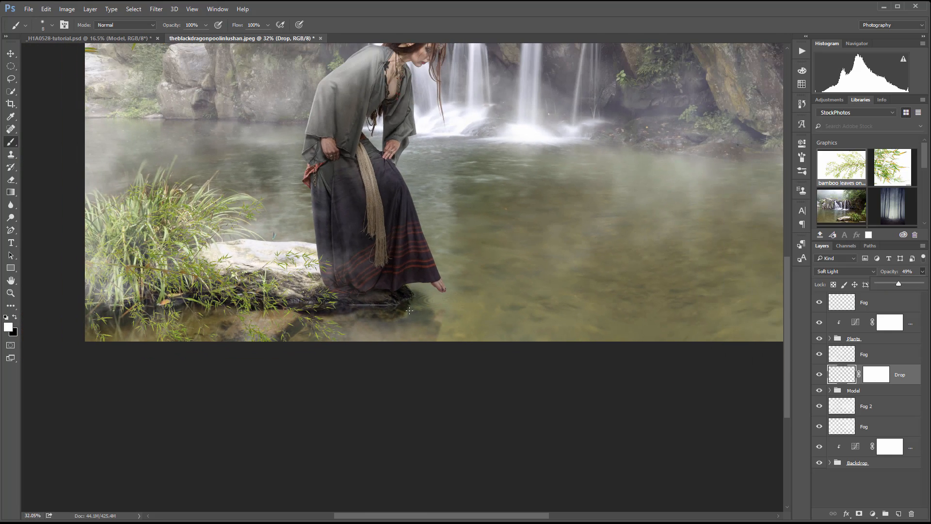
# Select the topmost Fog layer and review the whole composite
pyautogui.scroll(-2, 409, 311)
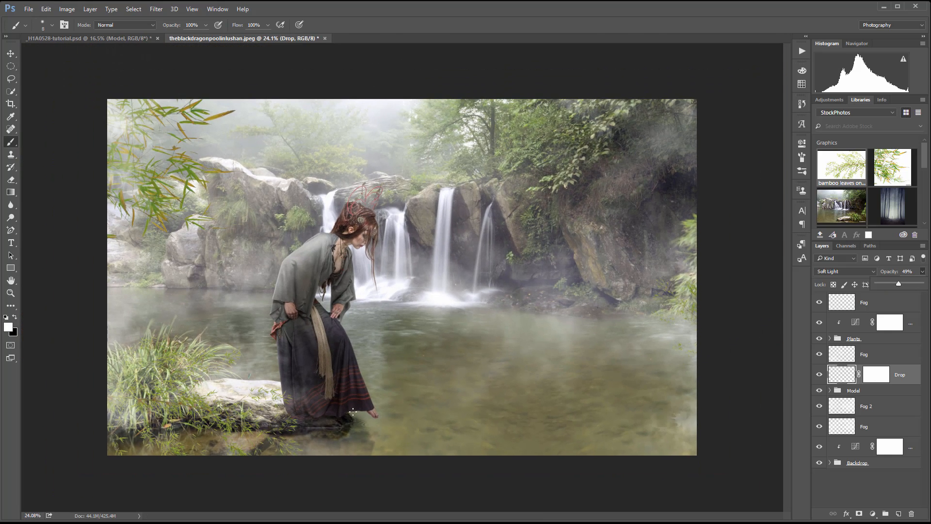
pyautogui.scroll(1, 324, 344)
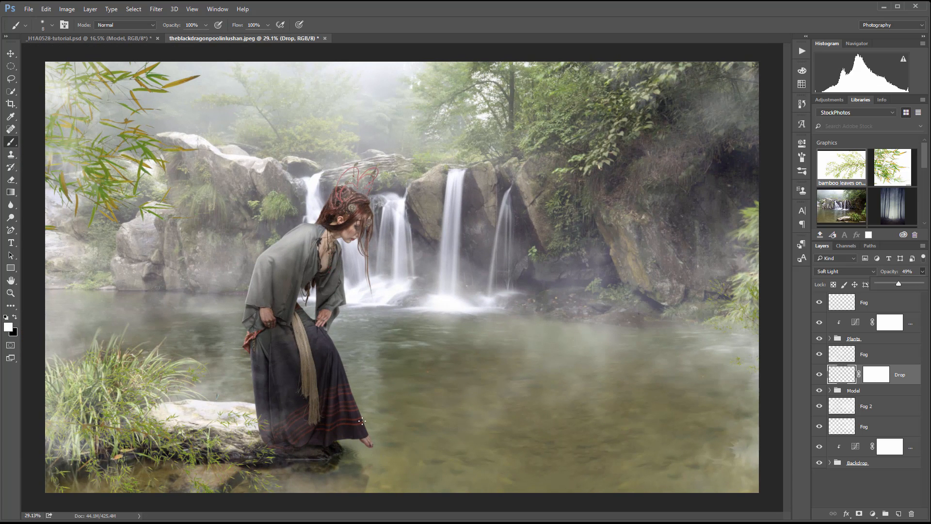
pyautogui.scroll(-1, 303, 376)
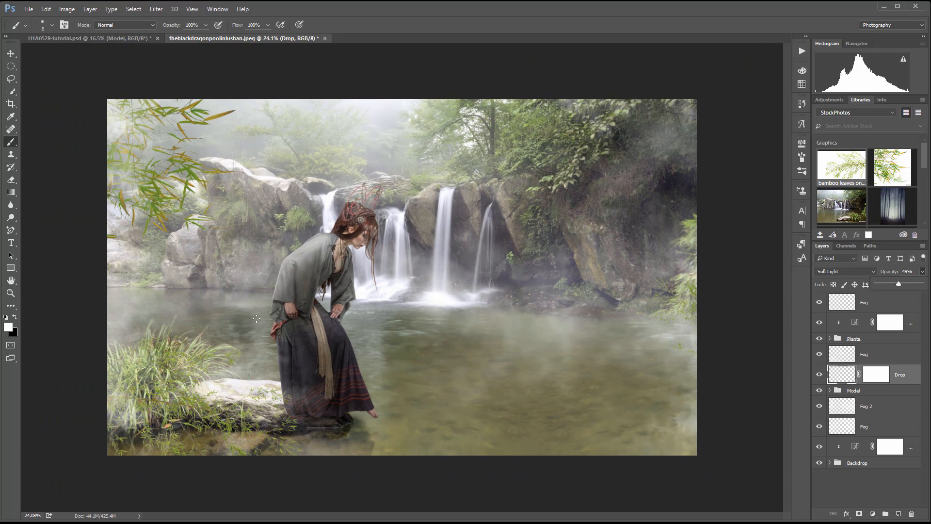
pyautogui.scroll(-1, 256, 319)
pyautogui.scroll(1, 257, 318)
pyautogui.click(910, 304)
pyautogui.scroll(6, 910, 313)
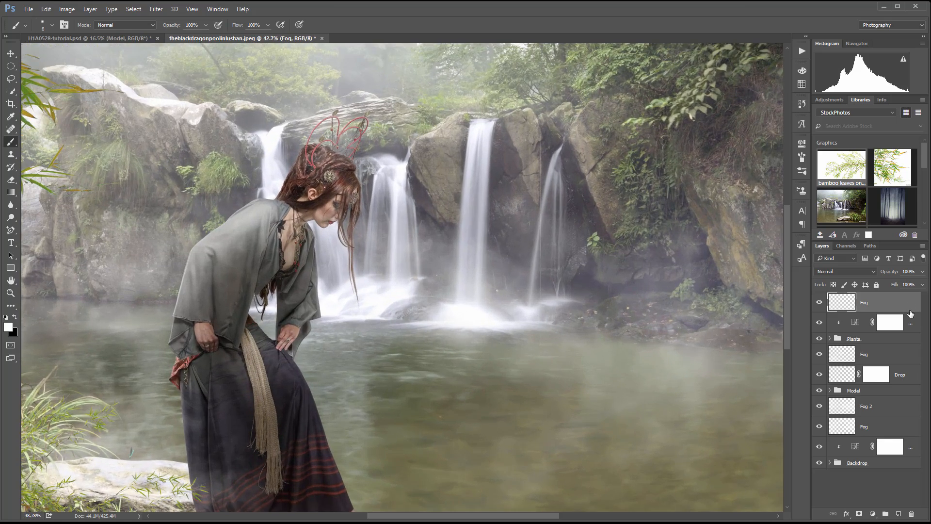
pyautogui.scroll(-5, 910, 314)
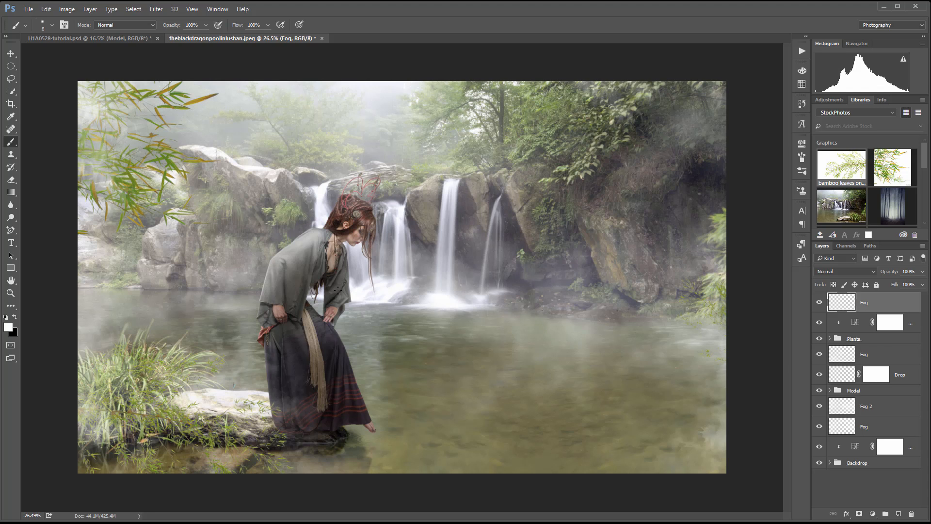
pyautogui.scroll(-2, 574, 261)
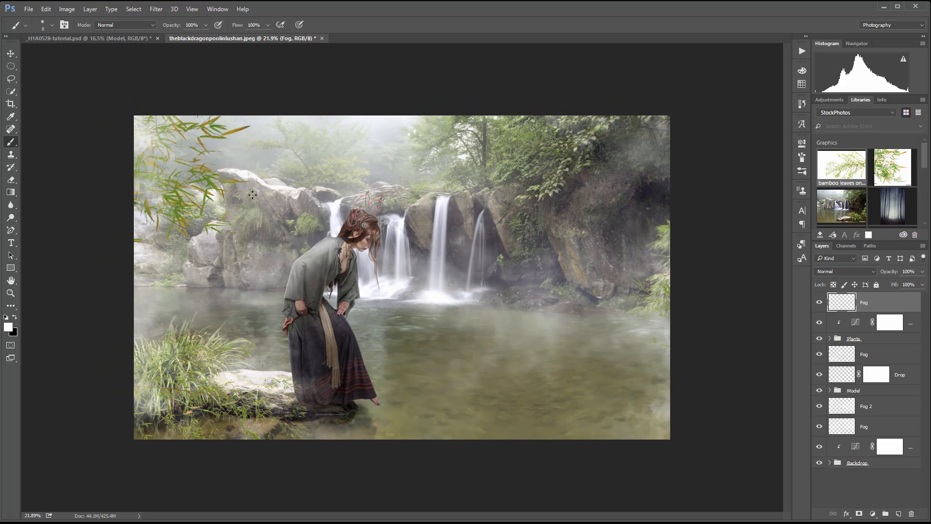